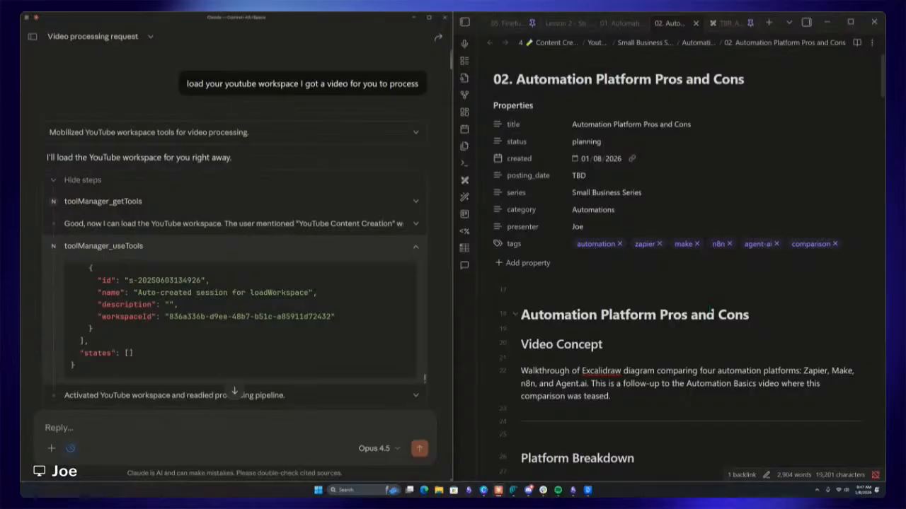
- Open the 01. Automation Basics note and highlight the chat request to load the YouTube workspace
left_click(615, 23)
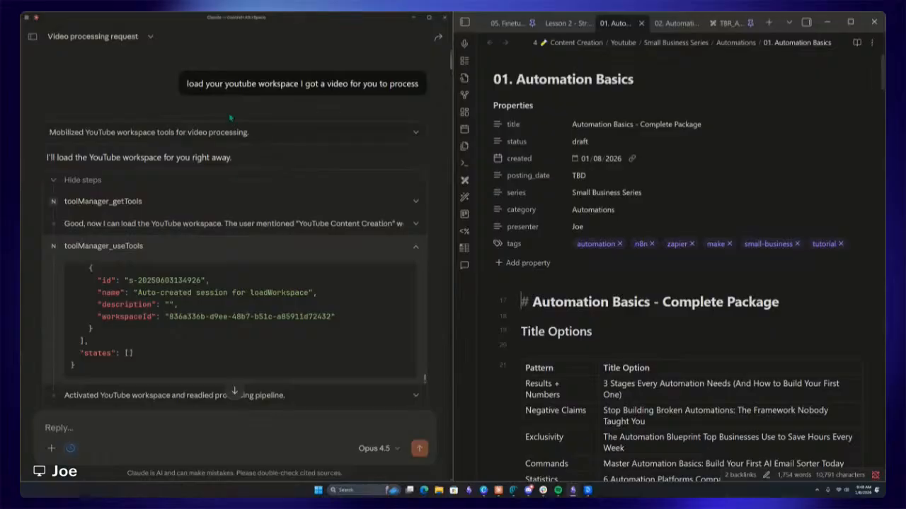
left_click_drag(186, 83, 418, 83)
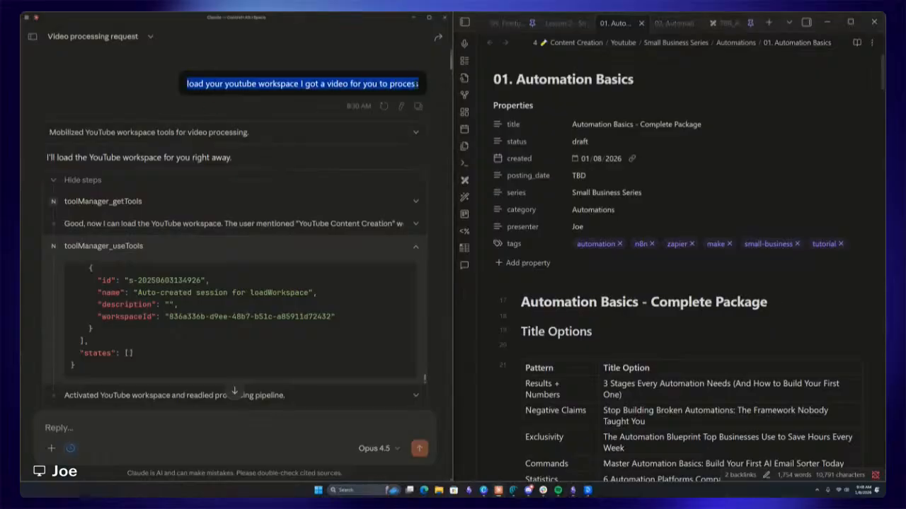
left_click(416, 84)
left_click_drag(222, 83, 340, 83)
left_click(333, 83)
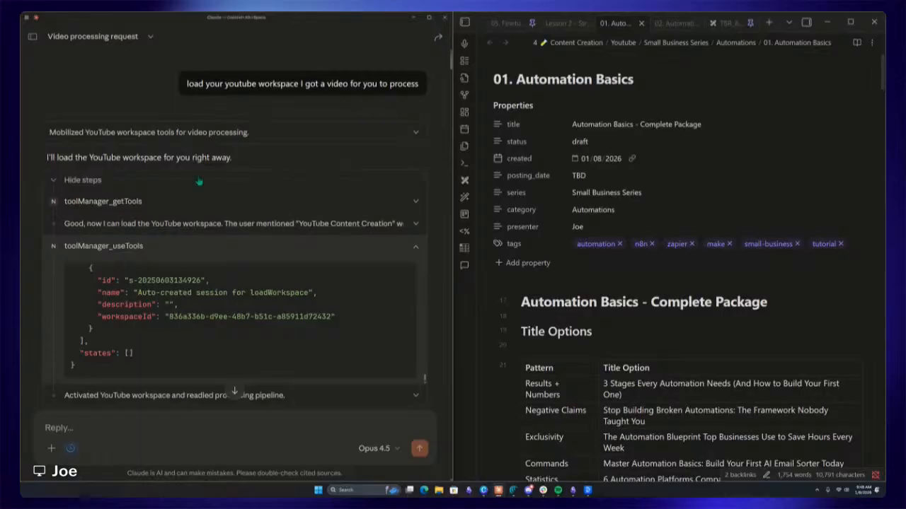
scroll(259, 331, "down", 1)
scroll(213, 262, "up", 1)
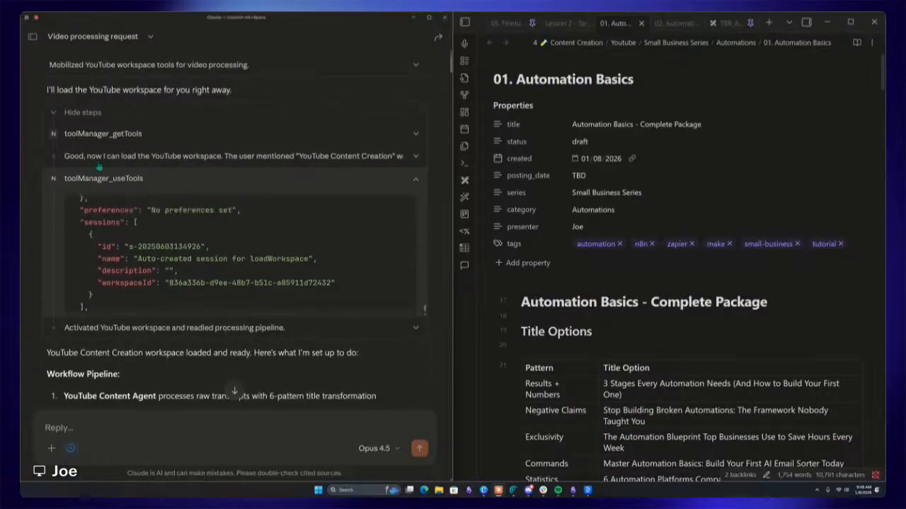
- Expand the first toolManager_getTools call in the chat and examine its request for the loadWorkspace tool
left_click(91, 140)
scroll(247, 206, "up", 3)
scroll(246, 207, "up", 6)
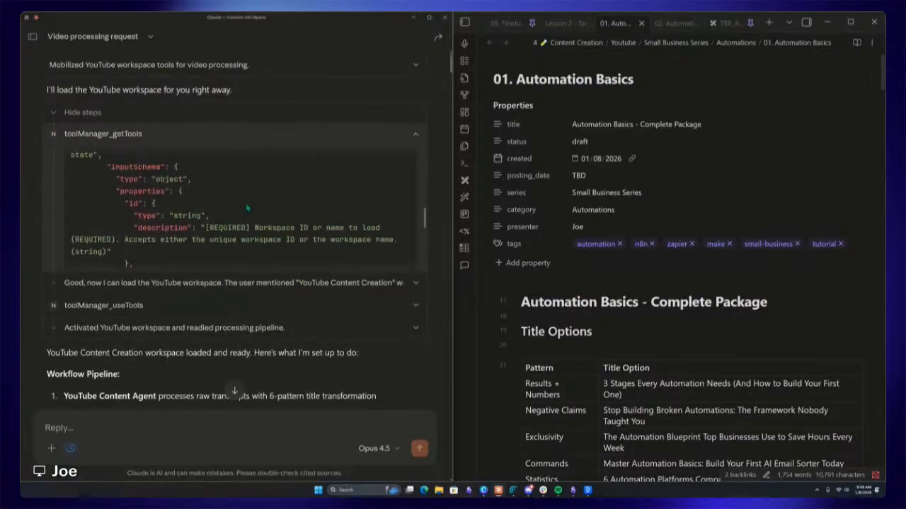
left_click(145, 135)
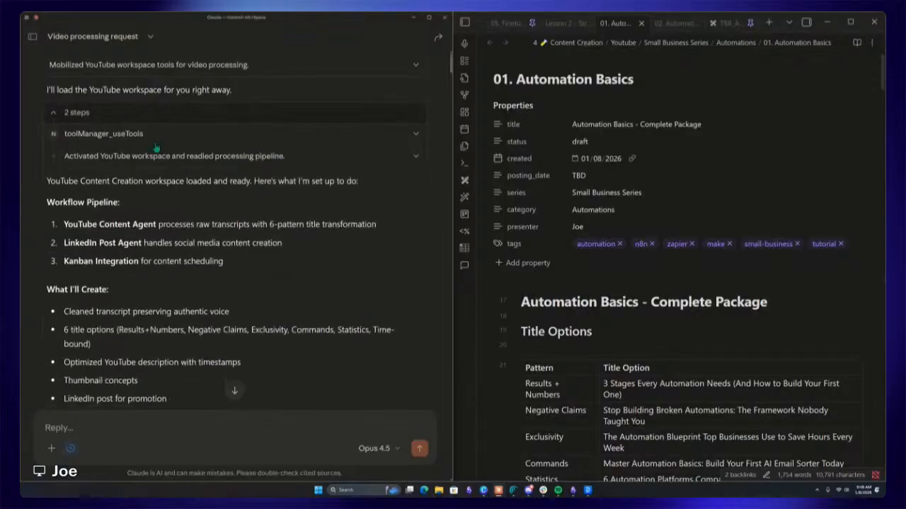
left_click(108, 112)
scroll(216, 229, "up", 1)
scroll(217, 229, "down", 2)
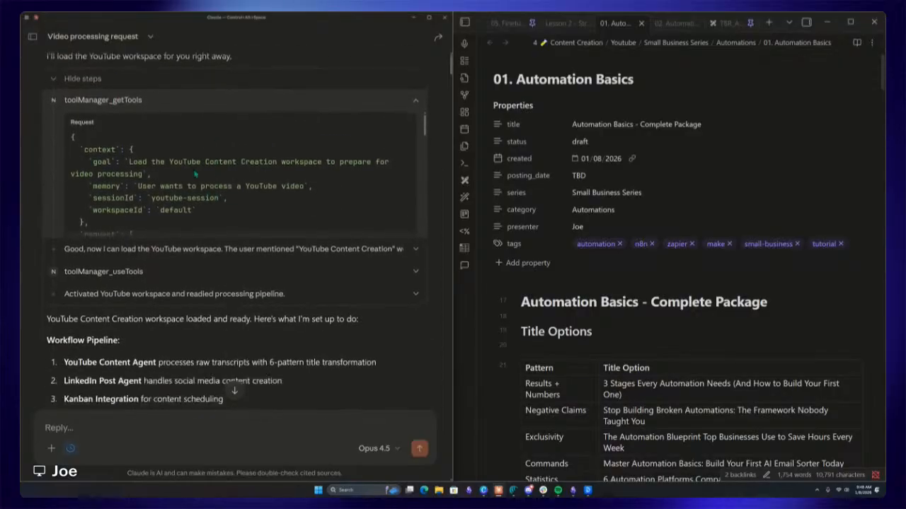
scroll(205, 188, "down", 3)
left_click_drag(111, 183, 197, 195)
left_click(203, 184)
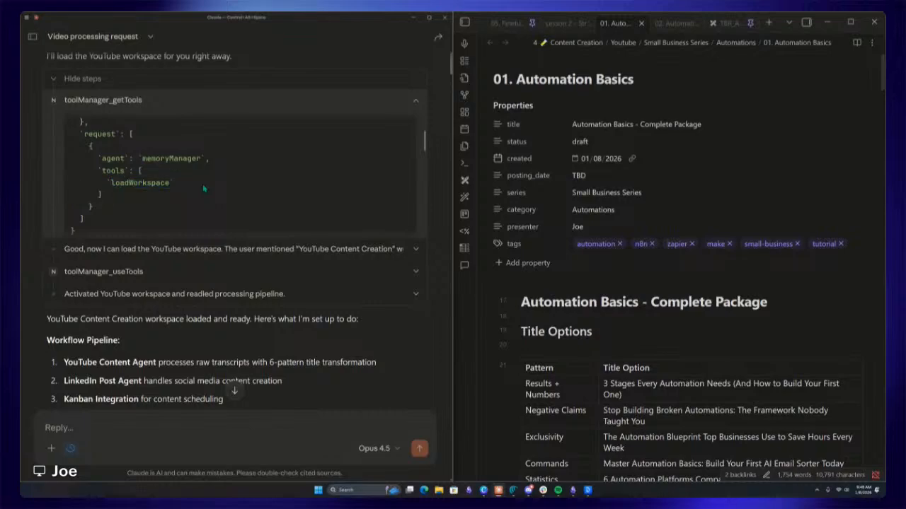
- Highlight the Workflow Pipeline items and the What I'll Create list in the workspace loading reply
scroll(329, 301, "down", 2)
scroll(331, 307, "down", 2)
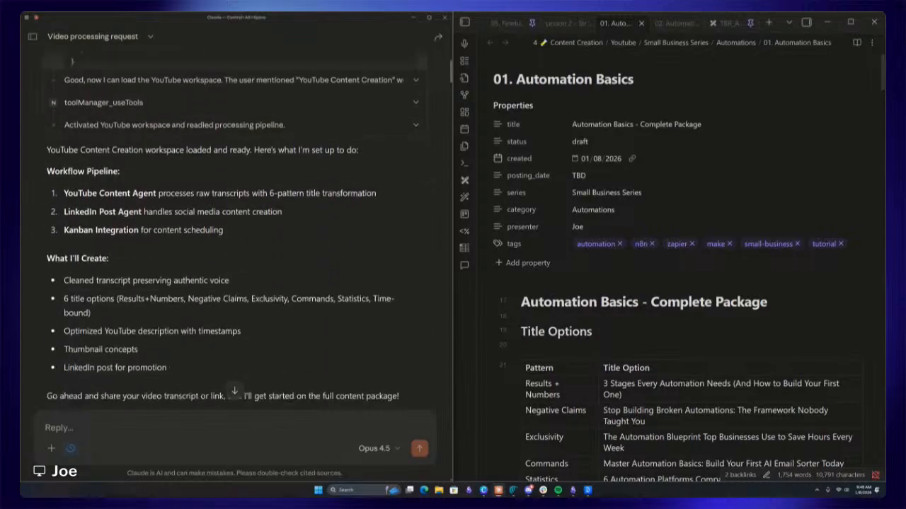
left_click_drag(64, 194, 351, 199)
left_click_drag(204, 212, 198, 212)
left_click_drag(47, 197, 369, 235)
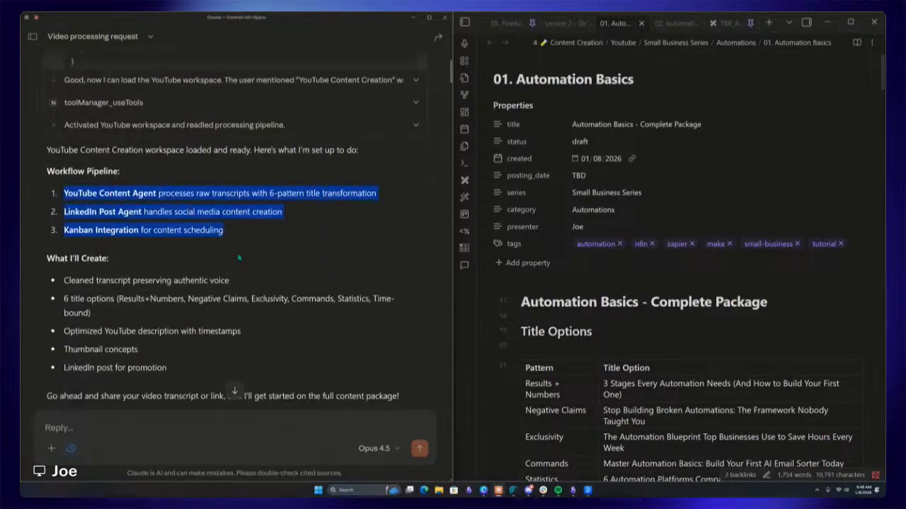
scroll(238, 256, "down", 3)
left_click_drag(65, 145, 310, 221)
left_click(206, 238)
left_click_drag(139, 261, 228, 261)
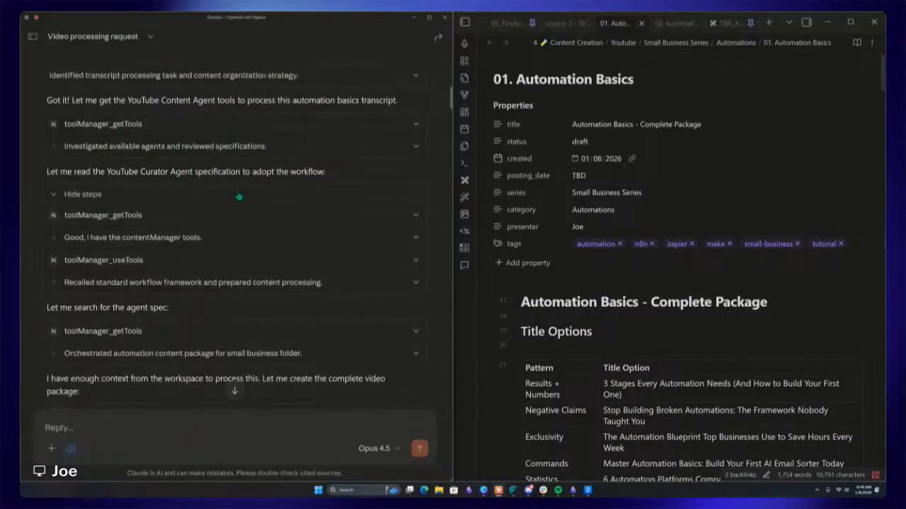
- Review the Automation Basics note's title options, YouTube description, thumbnail concepts and cleaned transcript, ending back at its properties
scroll(637, 304, "down", 1)
scroll(541, 99, "down", 5)
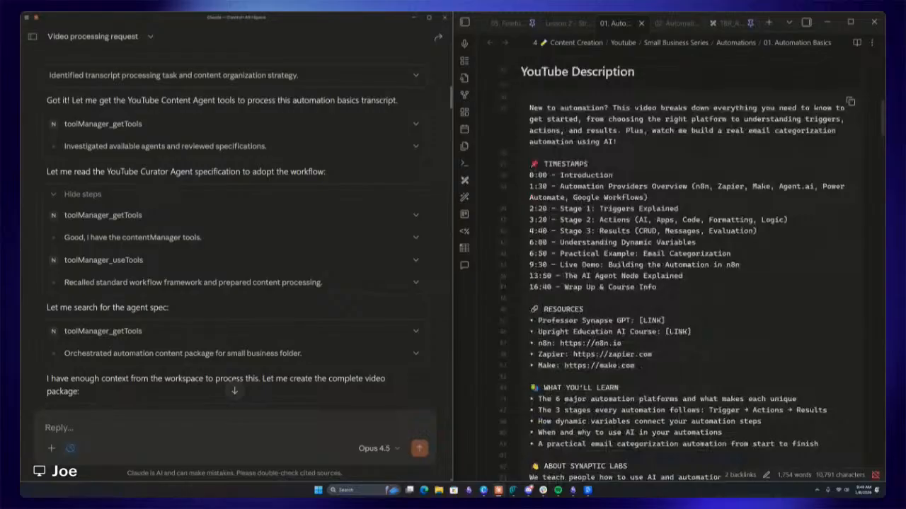
scroll(541, 99, "up", 3)
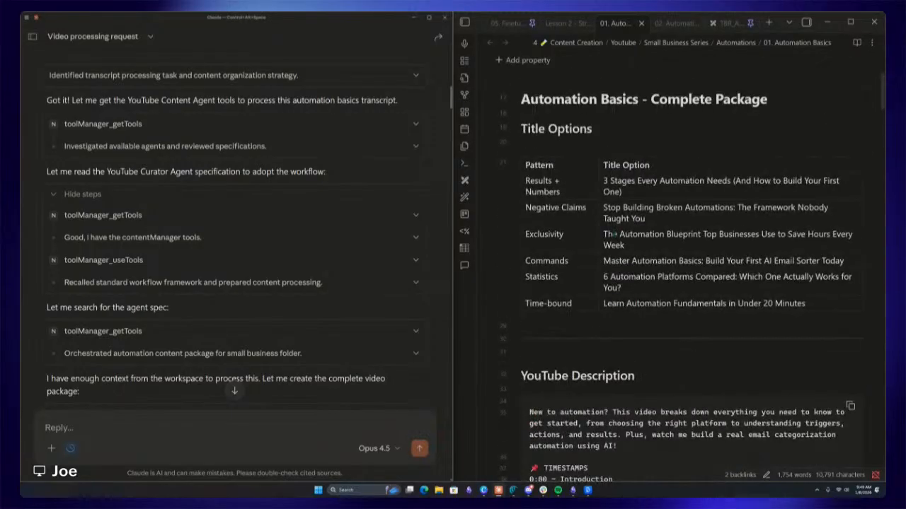
scroll(610, 234, "down", 10)
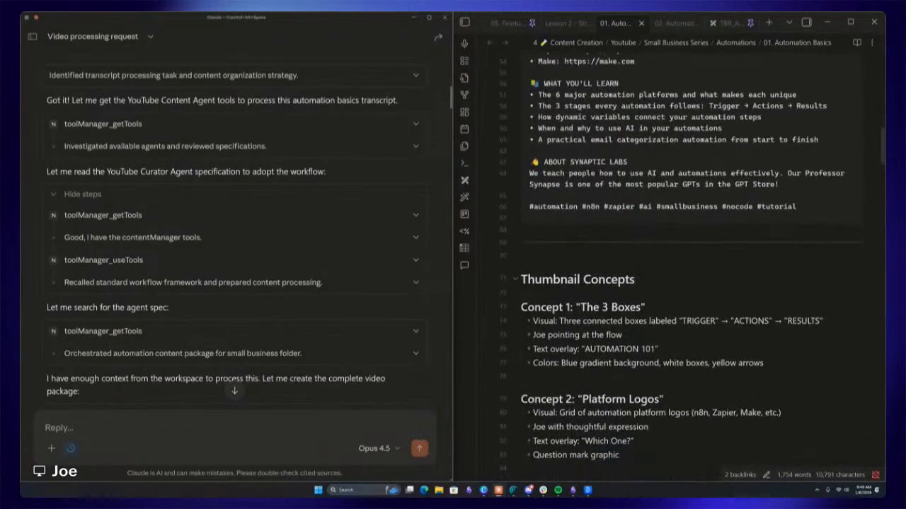
scroll(657, 347, "down", 8)
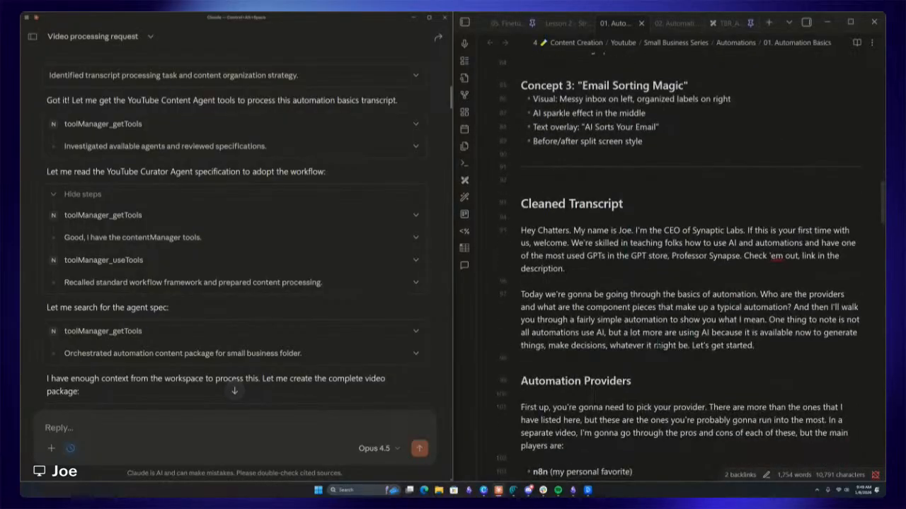
scroll(690, 269, "down", 3)
scroll(691, 269, "up", 12)
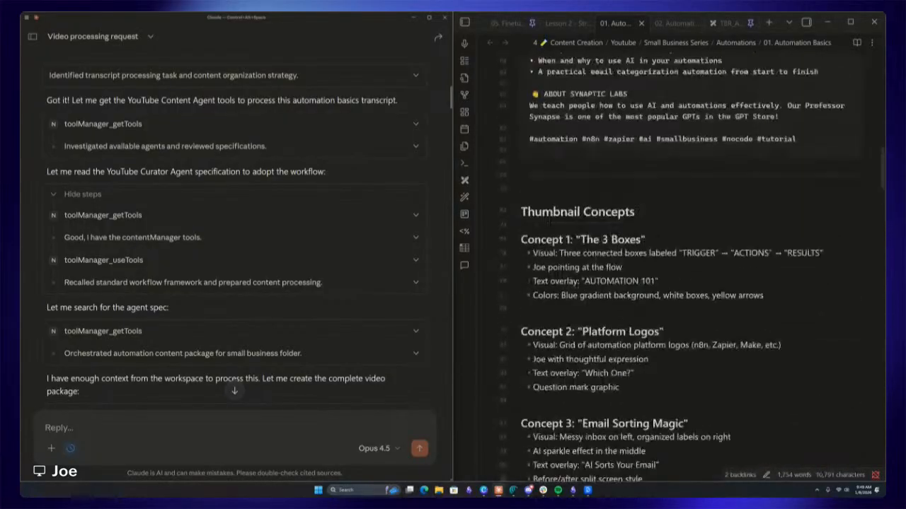
scroll(691, 269, "up", 8)
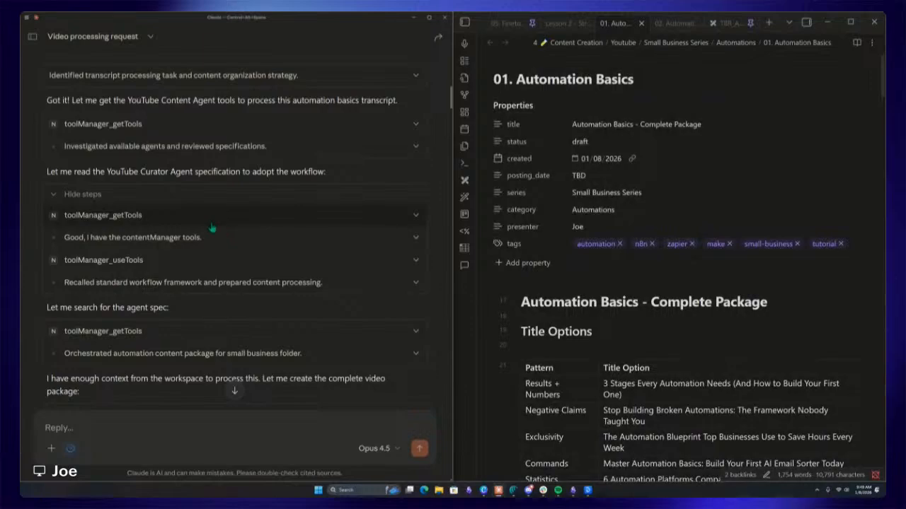
- Read the chat's summary of the video package down to the request to update the kanban
scroll(211, 228, "down", 3)
scroll(211, 227, "down", 6)
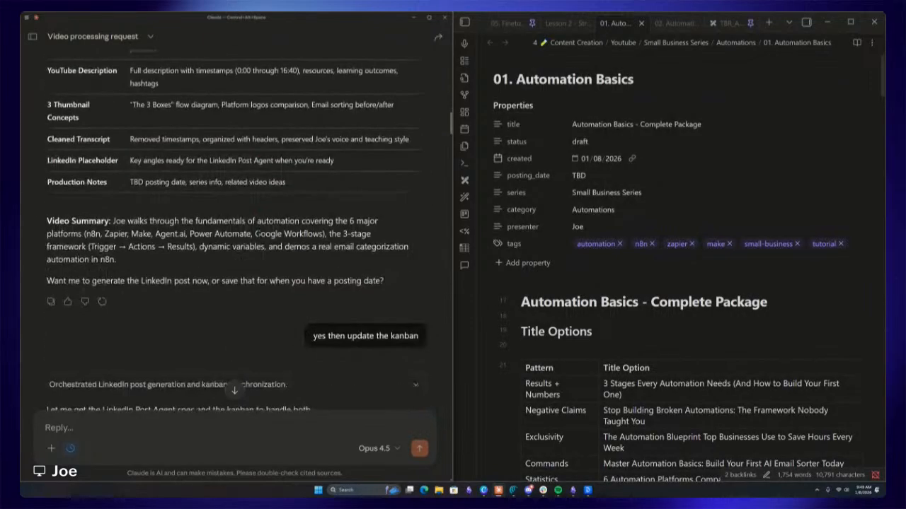
scroll(300, 272, "up", 2)
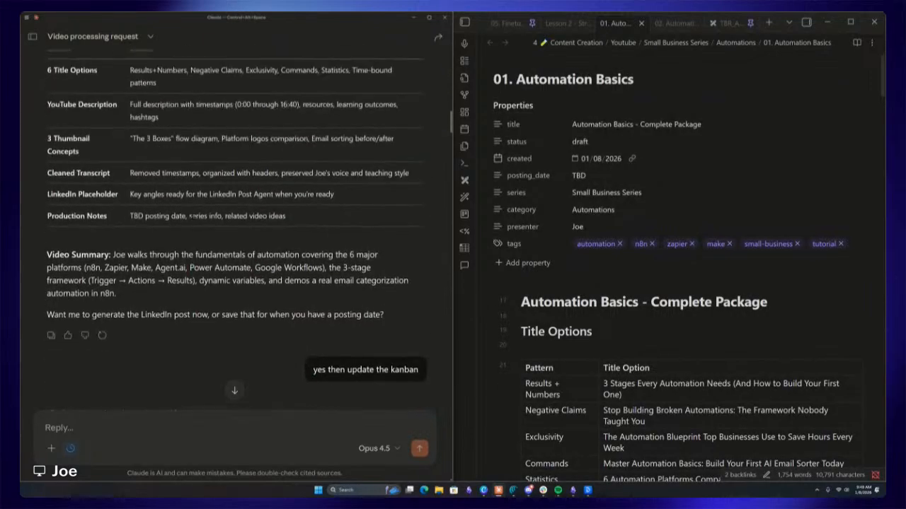
scroll(286, 268, "down", 2)
- Open the Synaptic Content Kanban from the vault files, check its Fresh Content Pipeline, and return to the Automation Basics note
left_click(464, 22)
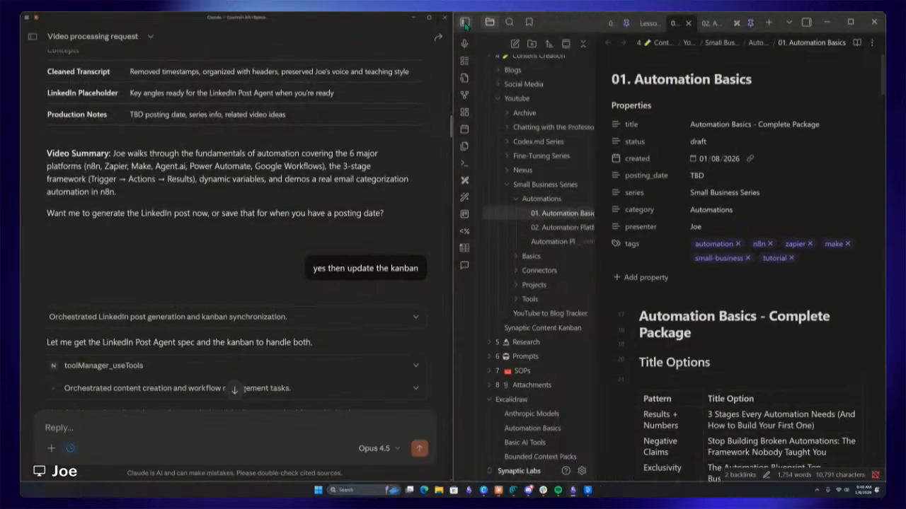
left_click(542, 328)
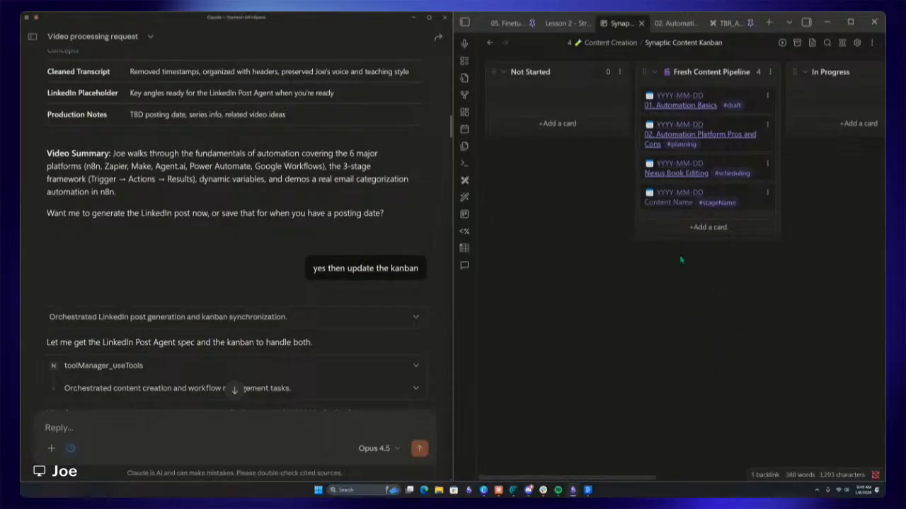
mouse_move(681, 106)
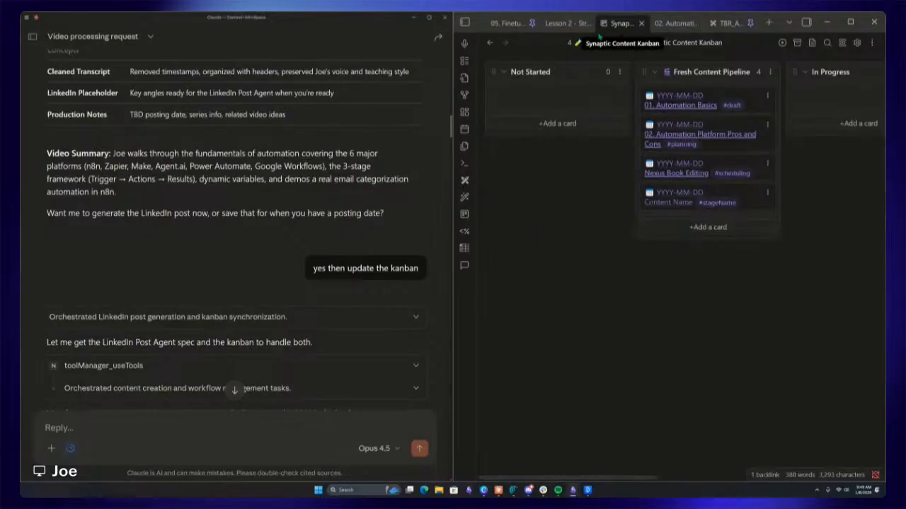
left_click(488, 44)
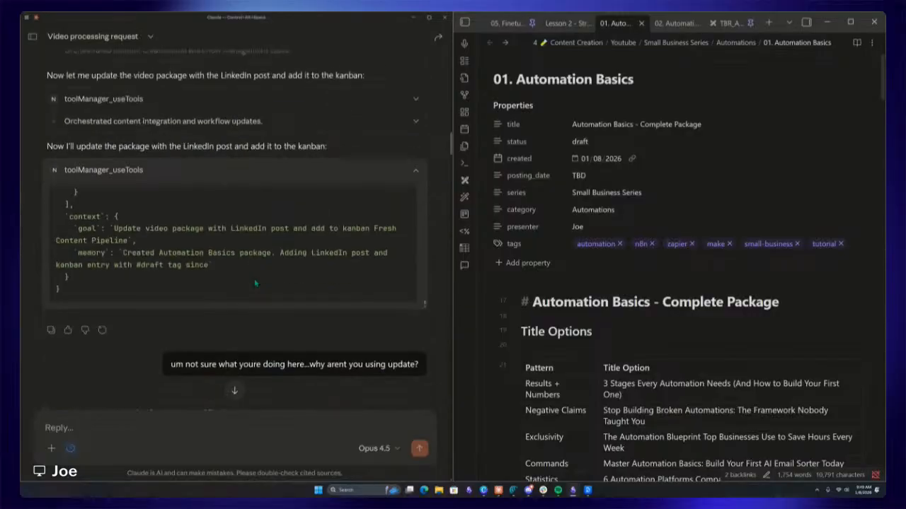
- Find and highlight the chat message asking why the update tool isn't being used
scroll(247, 284, "down", 2)
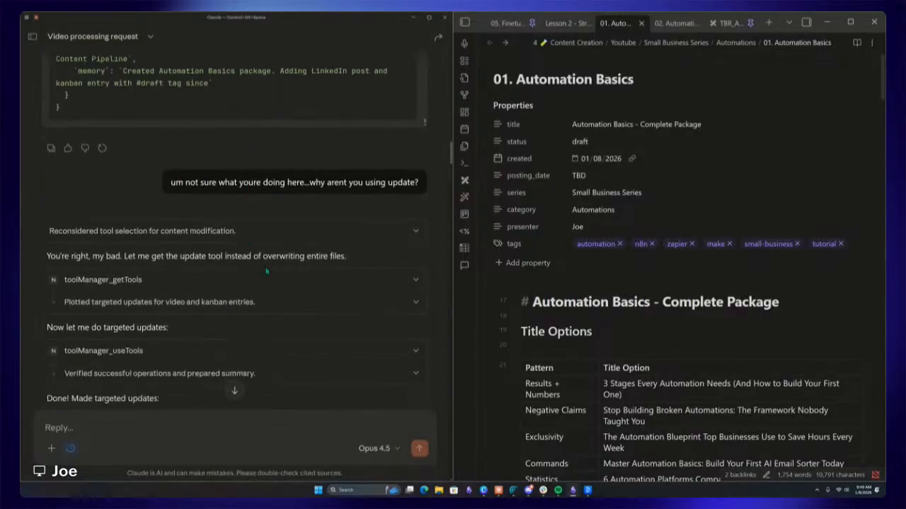
scroll(196, 189, "up", 3)
left_click_drag(172, 264, 463, 265)
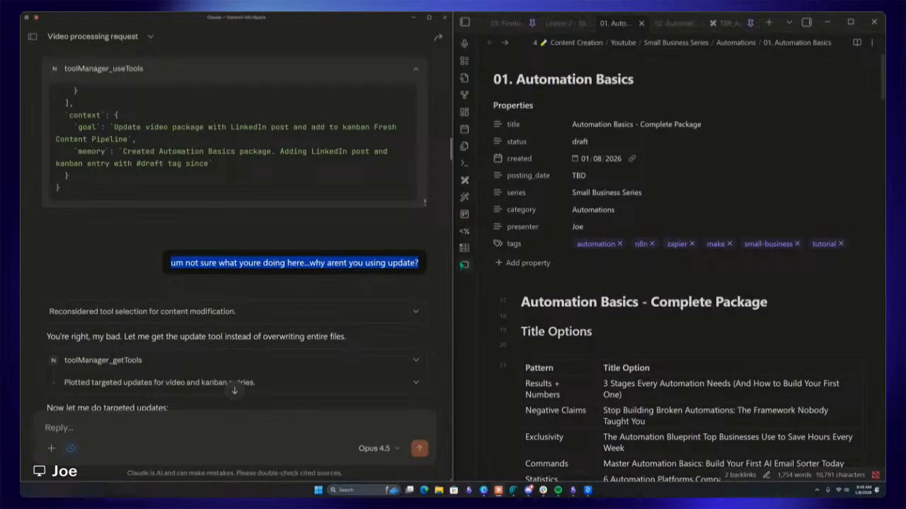
left_click(374, 258)
left_click_drag(173, 263, 422, 277)
left_click(322, 278)
left_click_drag(173, 275, 463, 280)
left_click(337, 243)
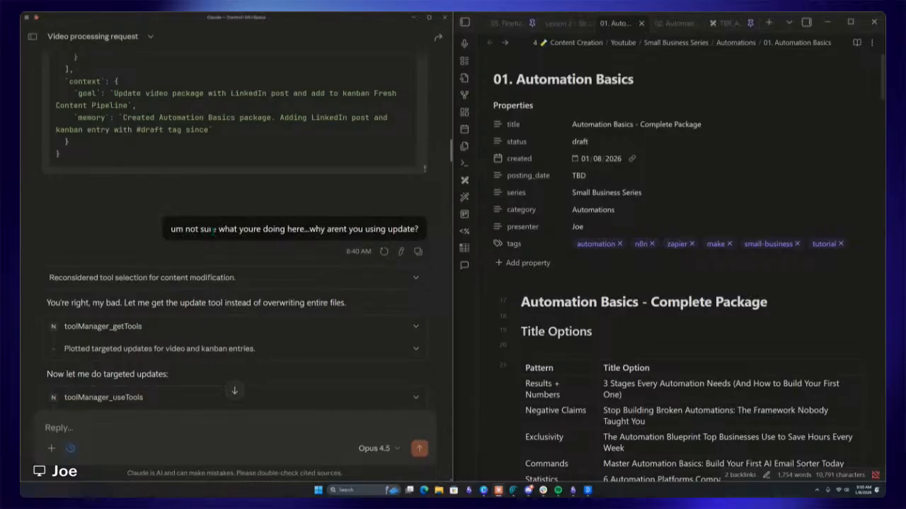
- Inspect the toolManager_getTools call made after that message, collapse it, and check the targeted updates listed below
scroll(243, 252, "down", 4)
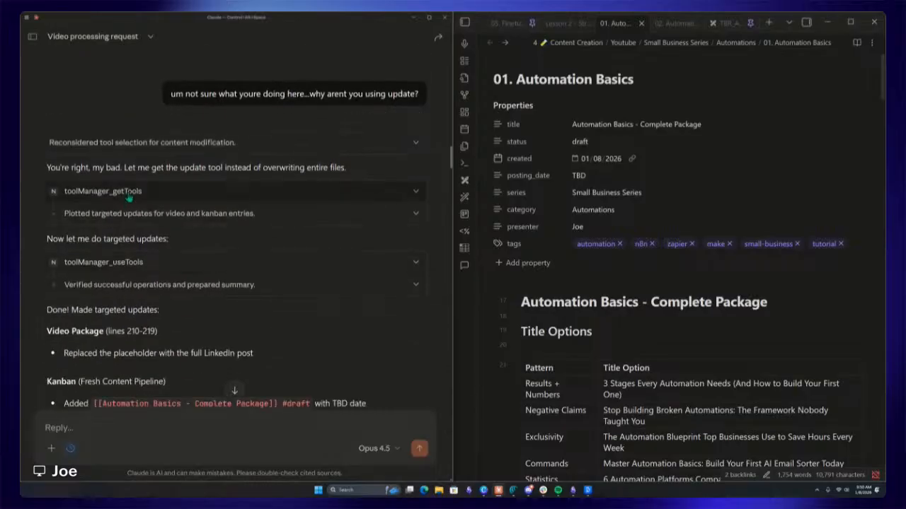
left_click(130, 194)
scroll(344, 306, "down", 3)
left_click(128, 191)
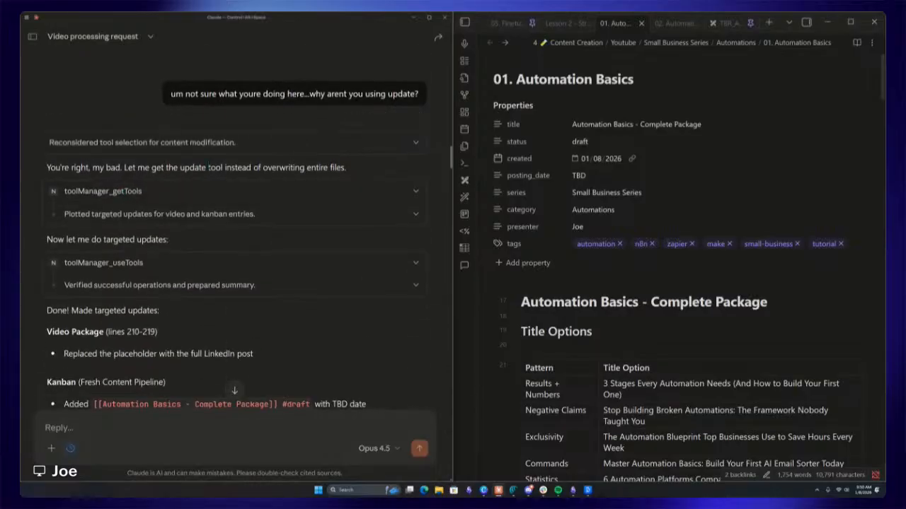
scroll(228, 191, "down", 2)
scroll(204, 314, "up", 1)
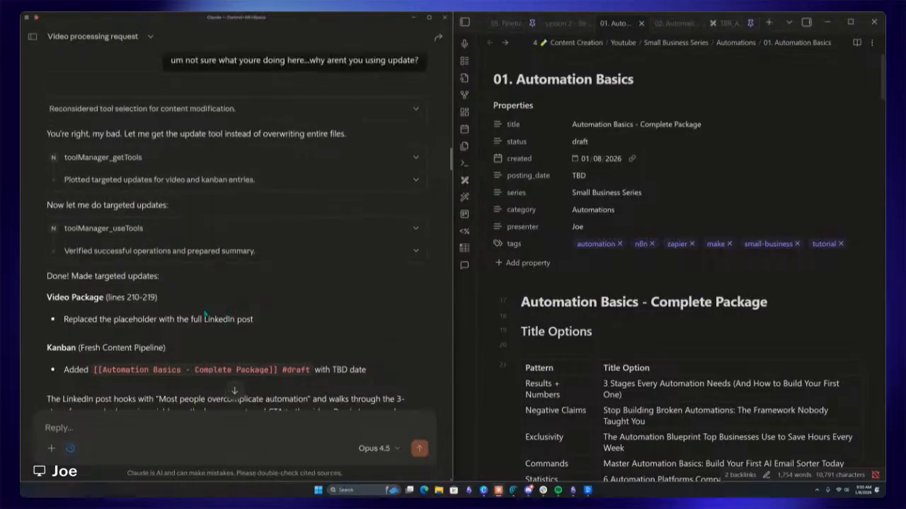
- Read the chat's file rename request and the following prompt about the pros and cons of each automation platform
scroll(216, 286, "down", 3)
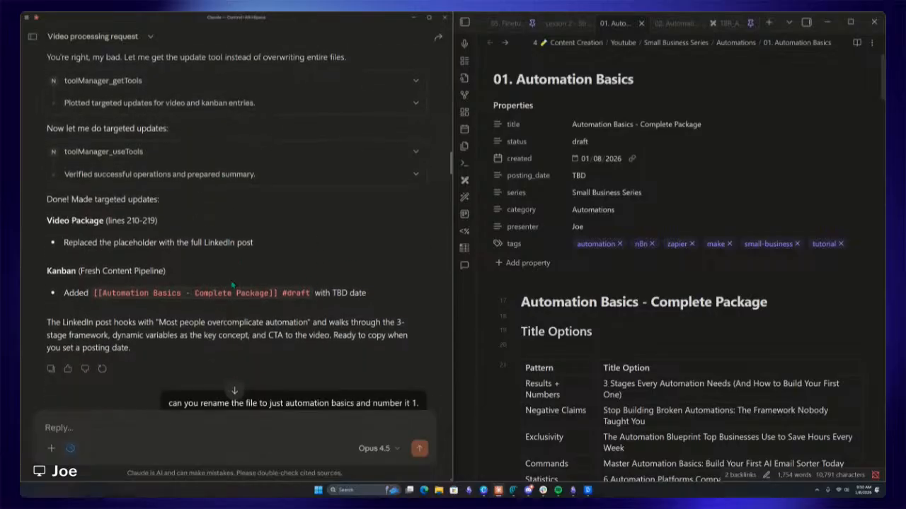
scroll(267, 248, "down", 5)
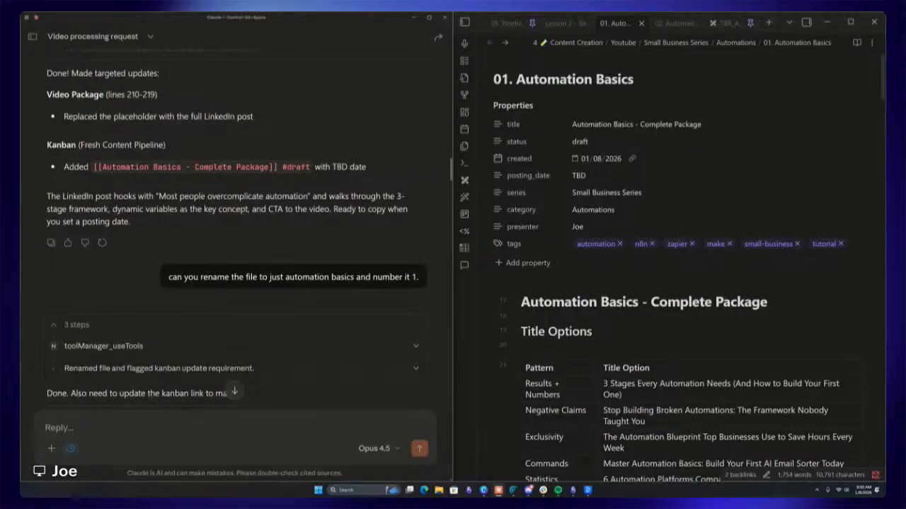
scroll(268, 298, "down", 7)
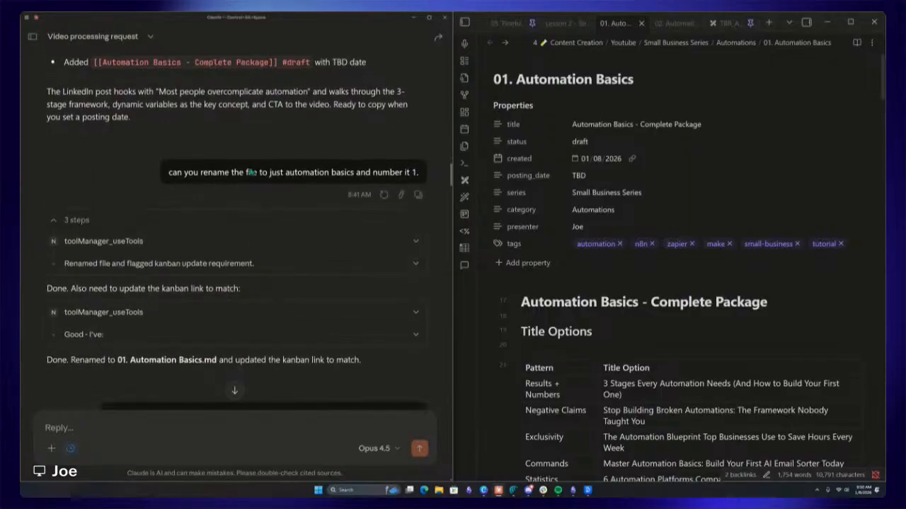
scroll(220, 291, "up", 4)
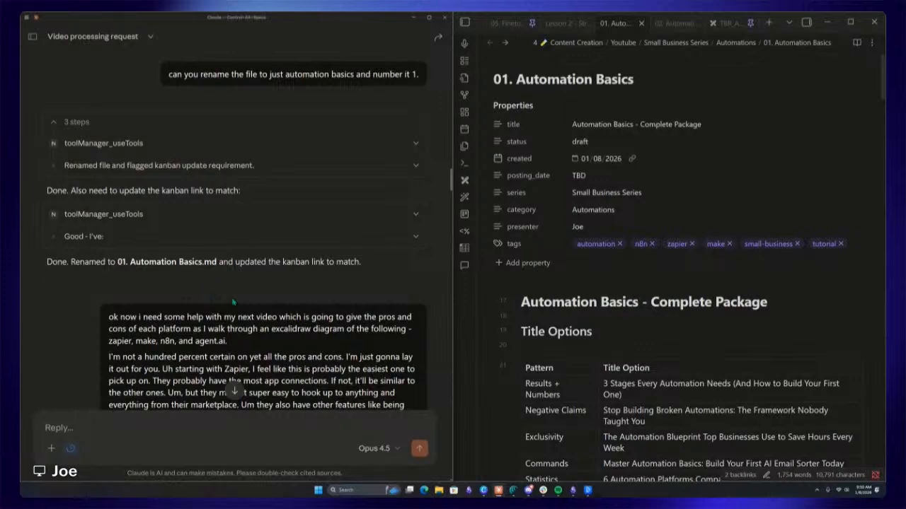
scroll(220, 291, "up", 2)
scroll(218, 294, "down", 1)
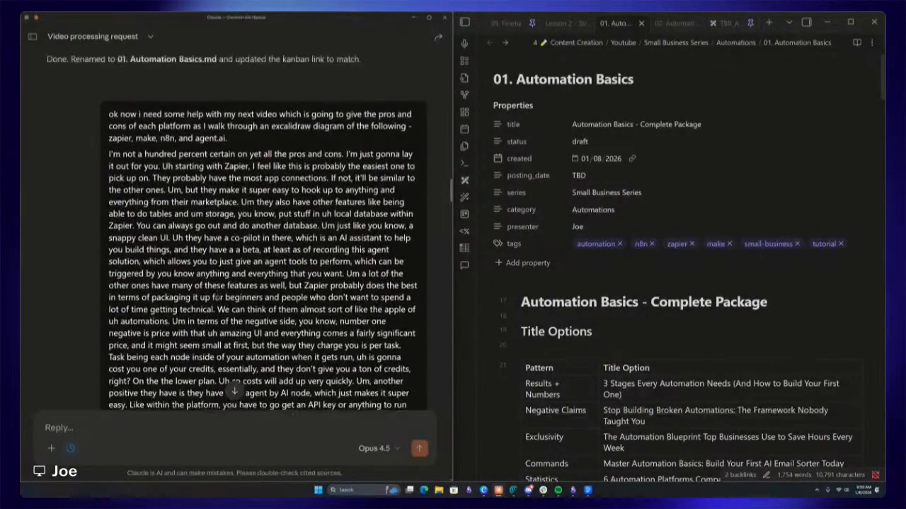
scroll(216, 295, "up", 1)
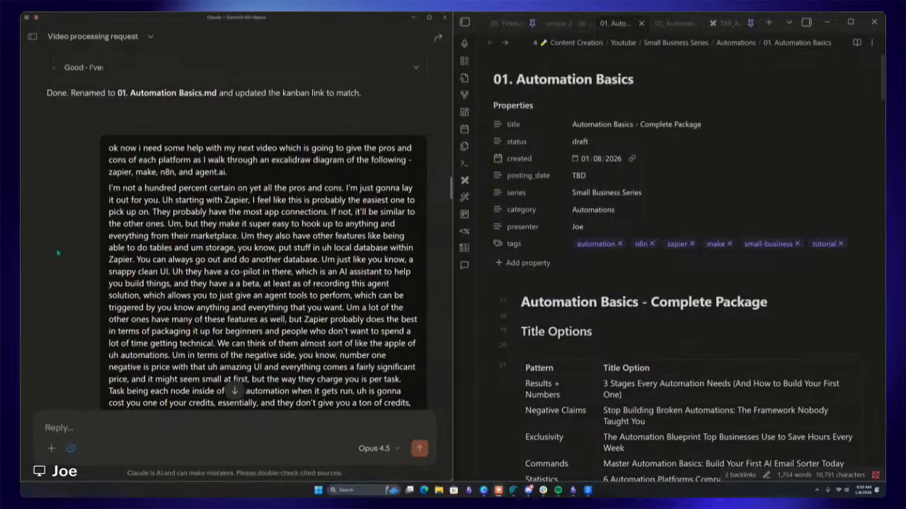
- Dictate "Hey, I'm transcribing something for a video." into the chat reply box and clear it without sending
left_click(110, 429)
key("ctrl+super")
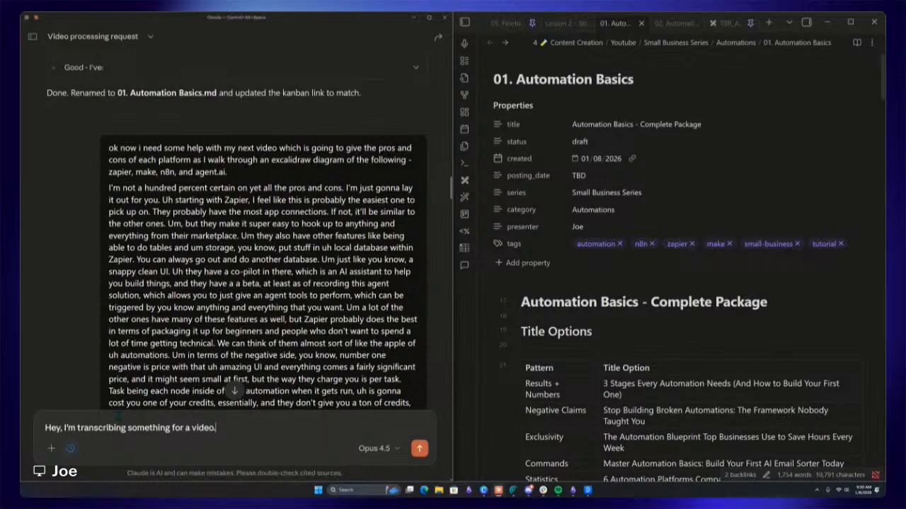
key("BackSpace")
key("BackSpace")
key("BackSpace")
key("BackSpace")
key("BackSpace")
key("BackSpace")
key("BackSpace")
key("BackSpace")
key("BackSpace")
key("BackSpace")
key("BackSpace")
key("BackSpace")
key("BackSpace")
key("BackSpace")
key("BackSpace")
key("BackSpace")
key("BackSpace")
key("BackSpace")
key("BackSpace")
key("BackSpace")
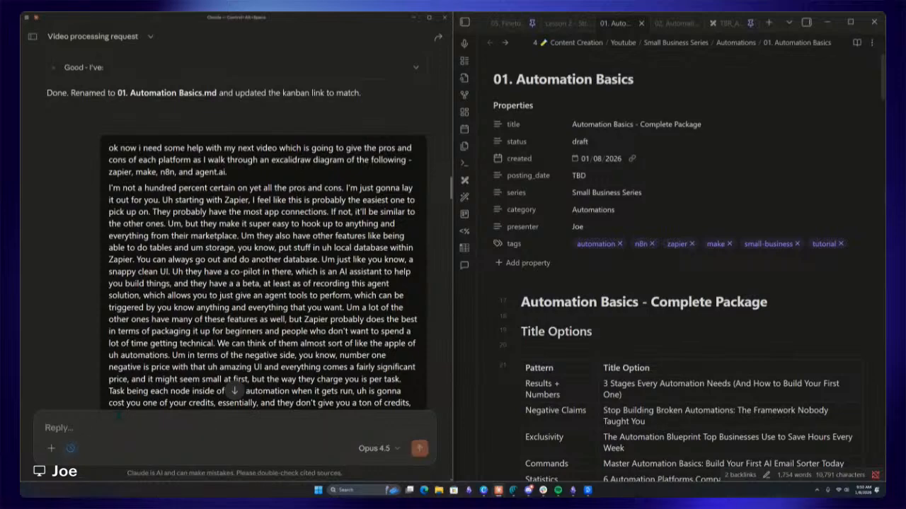
- Read through the long prompt on platform pros and cons and Claude's research, planning doc and kanban steps below it
scroll(276, 251, "down", 2)
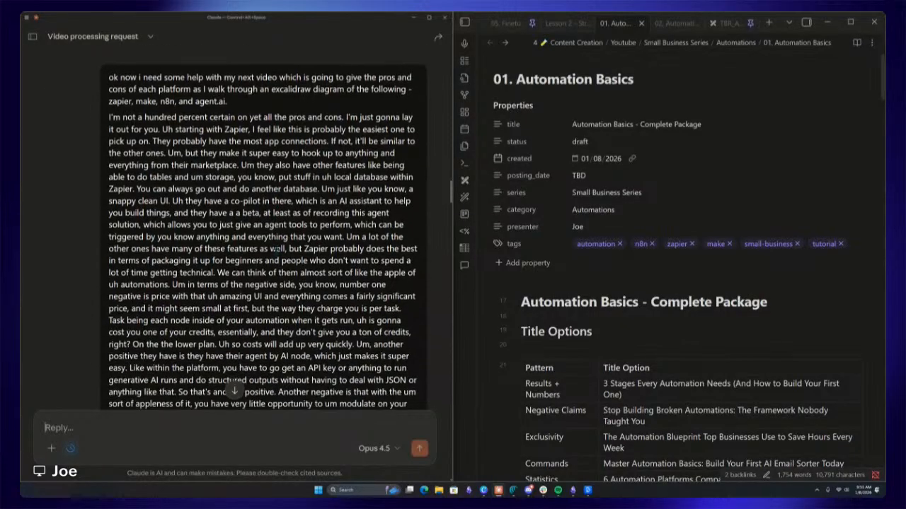
scroll(277, 249, "down", 15)
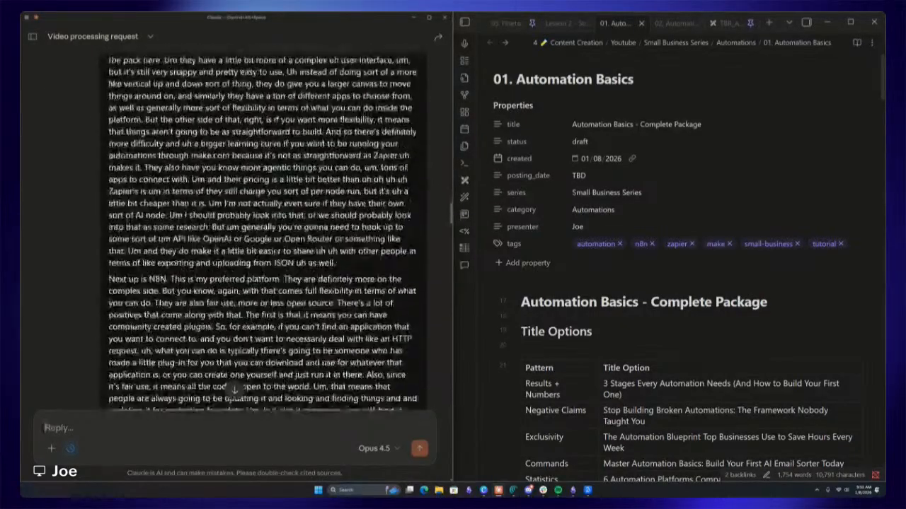
scroll(277, 249, "down", 12)
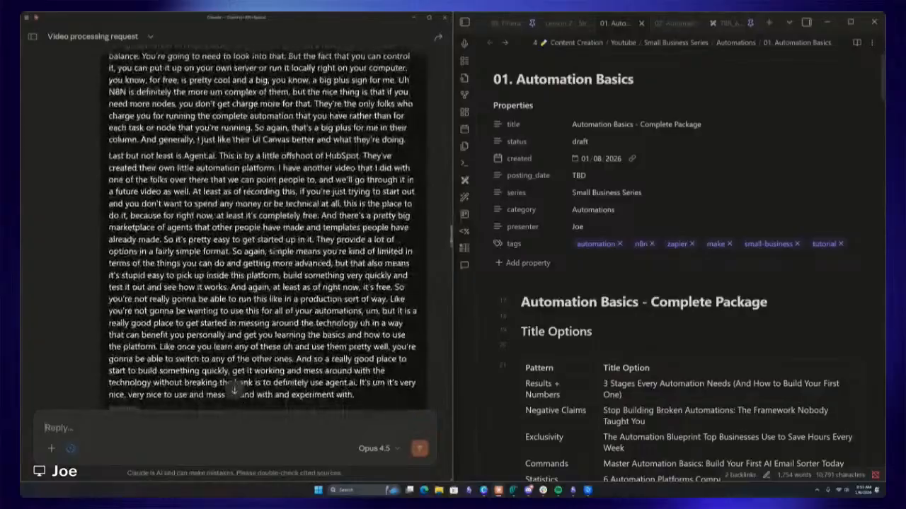
scroll(267, 263, "down", 8)
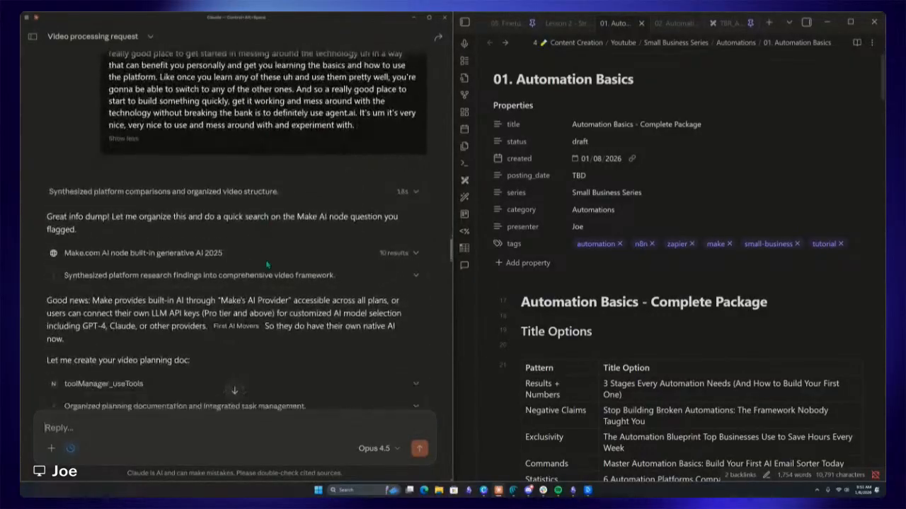
scroll(266, 264, "down", 1)
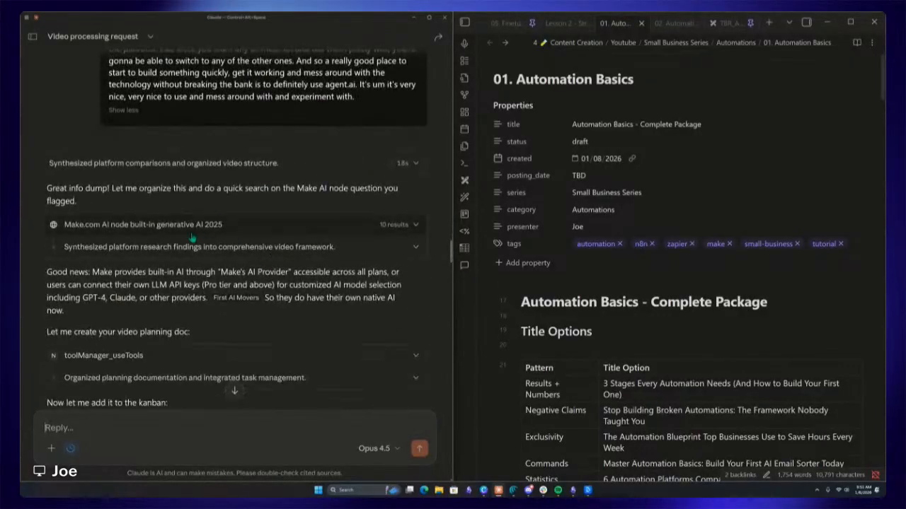
scroll(205, 244, "down", 4)
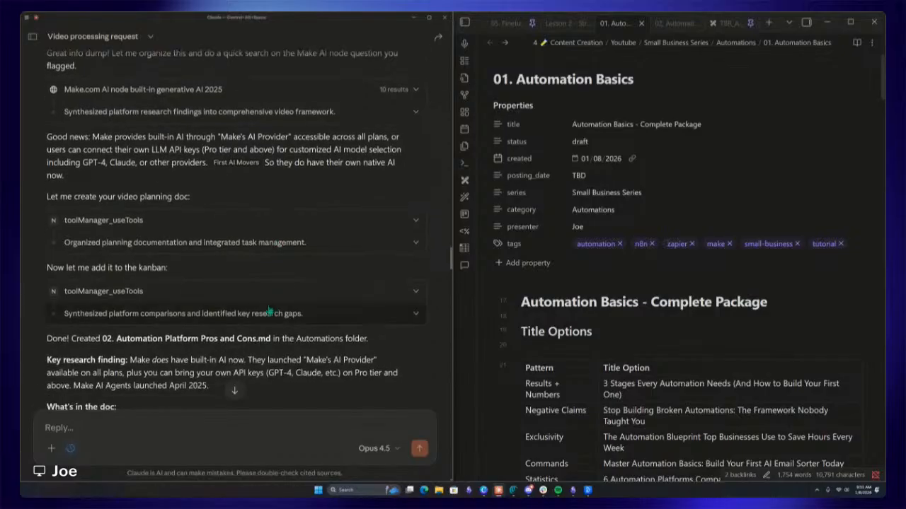
- Open the 02. Automation Platform Pros and Cons note and review its platform breakdowns, comparison table and pricing section
left_click(676, 23)
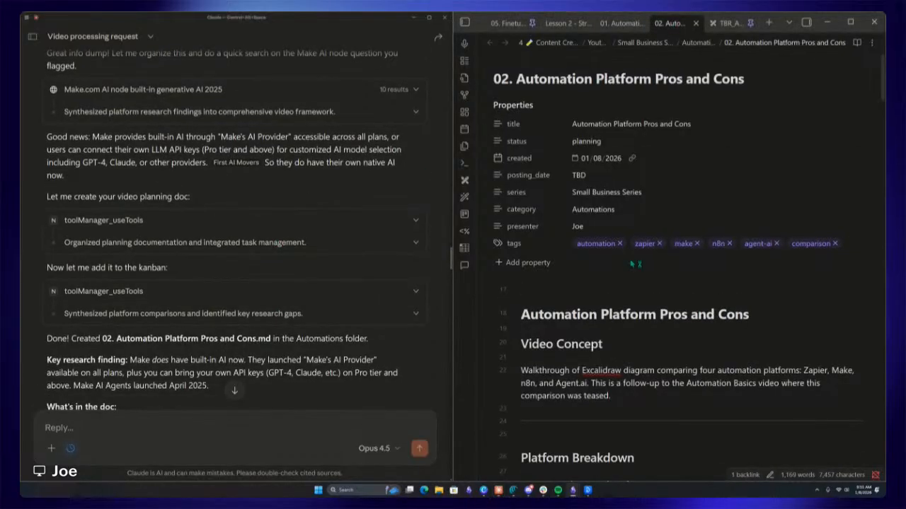
scroll(632, 264, "down", 15)
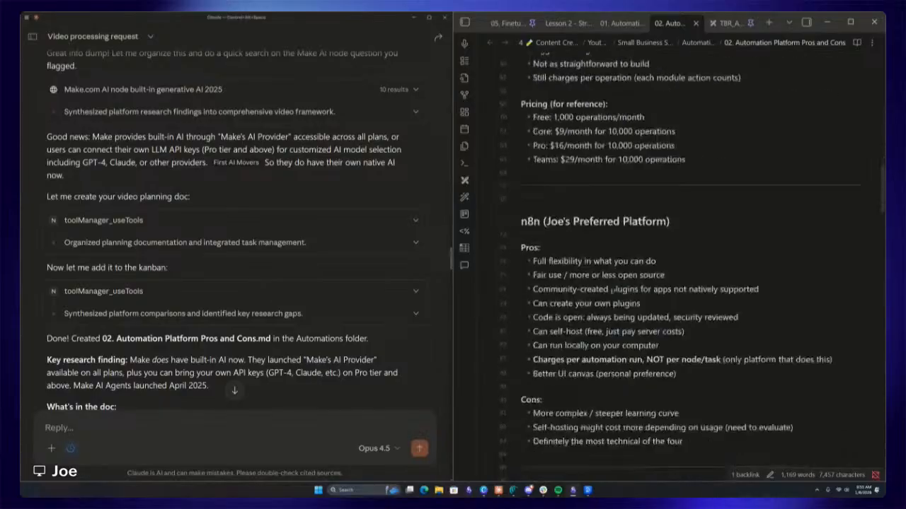
scroll(613, 290, "down", 10)
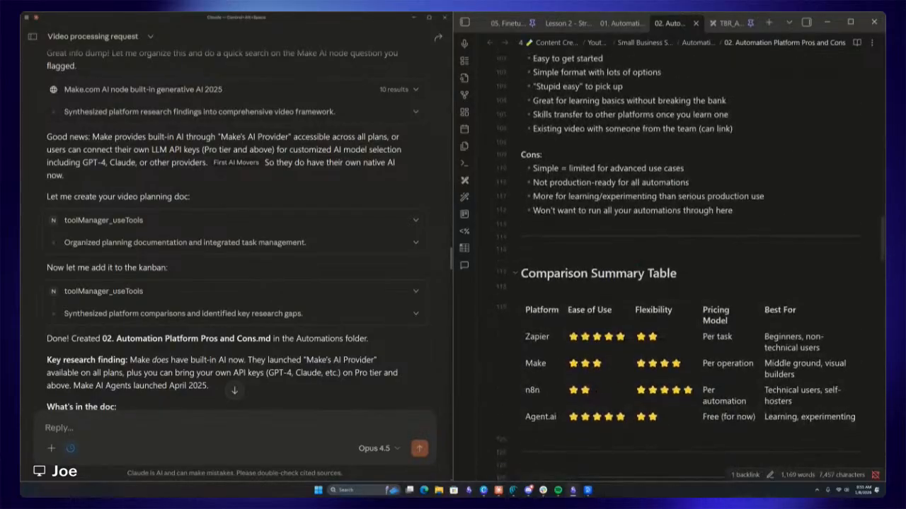
scroll(639, 291, "down", 5)
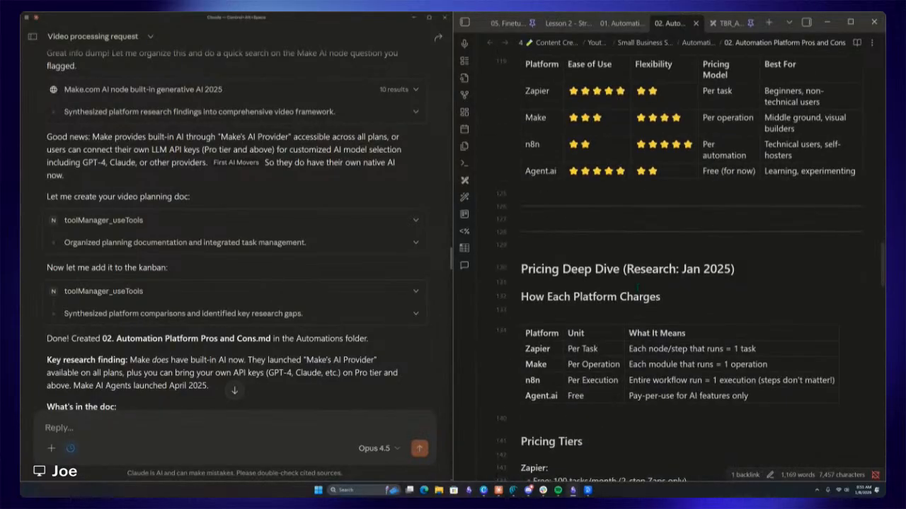
scroll(638, 287, "up", 20)
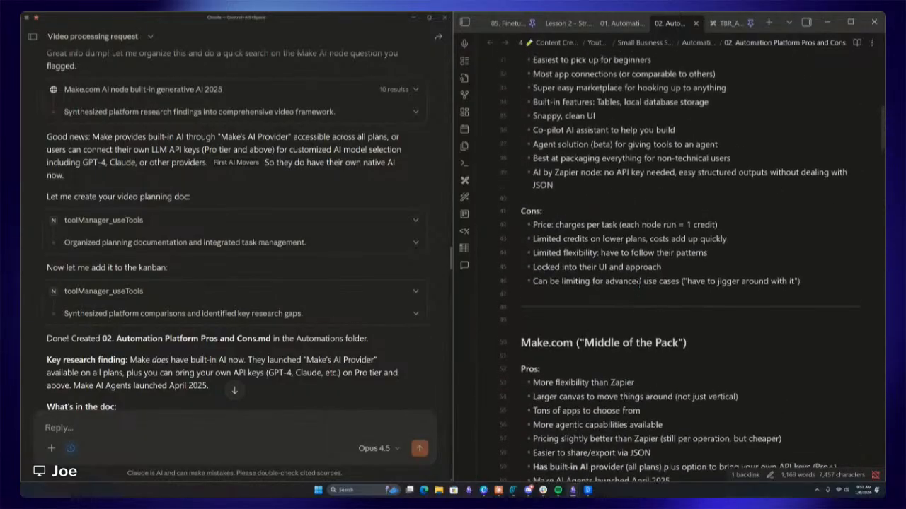
scroll(639, 282, "up", 10)
scroll(237, 269, "down", 3)
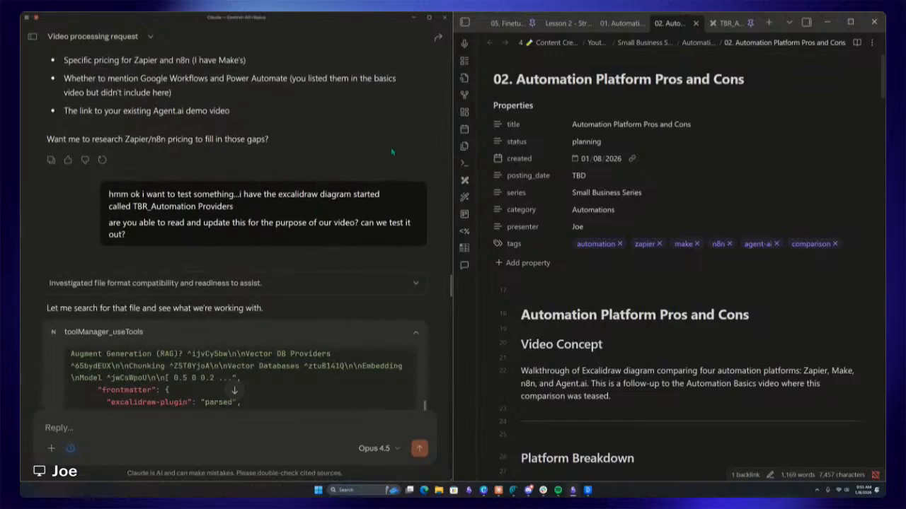
- Open the Automation Platform Comparison canvas from the vault's Automations folder and hide the file list
left_click(467, 24)
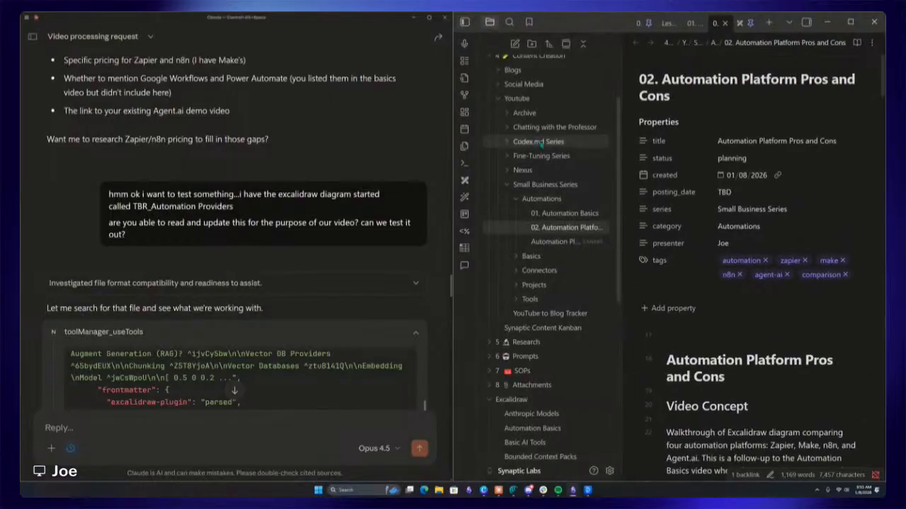
left_click(563, 242)
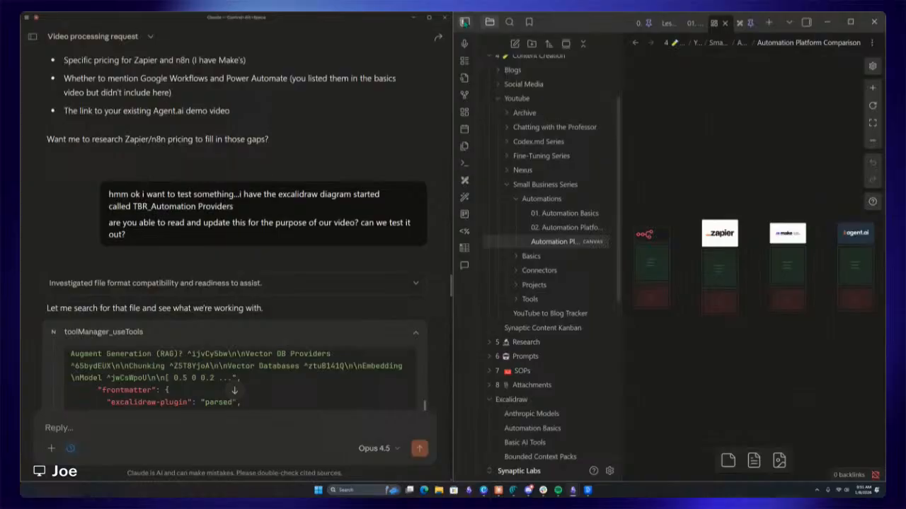
left_click(465, 22)
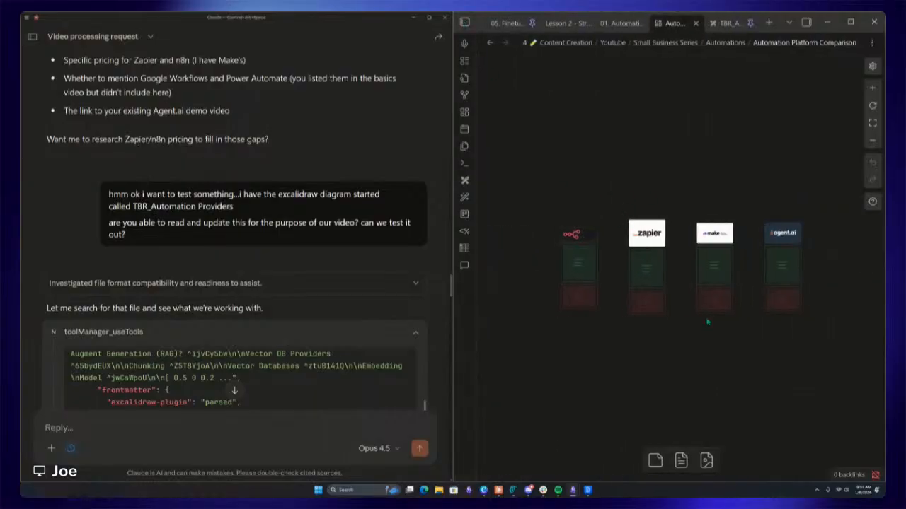
- Examine the pros and cons cards for n8n, Zapier, Make and Agent.ai on the comparison canvas
left_click_drag(691, 176, 586, 166)
scroll(543, 188, "up", 5)
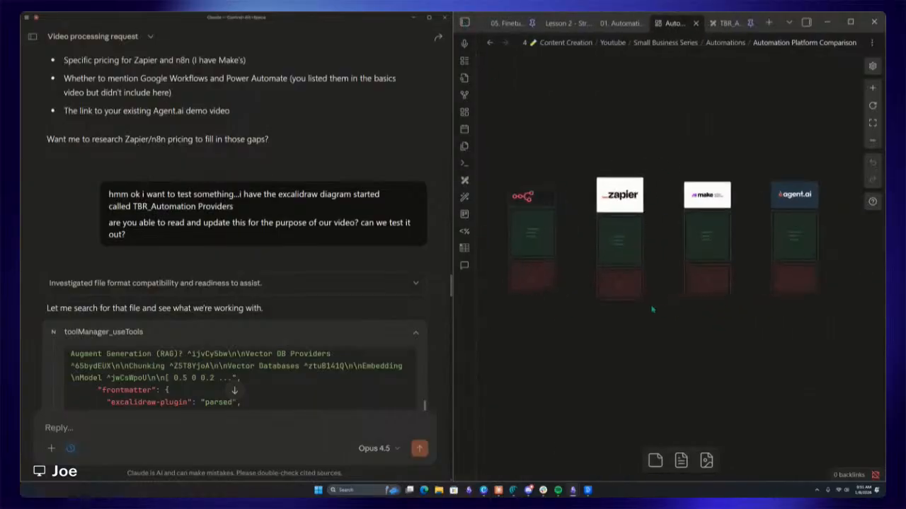
left_click_drag(543, 188, 675, 220)
scroll(676, 219, "up", 3)
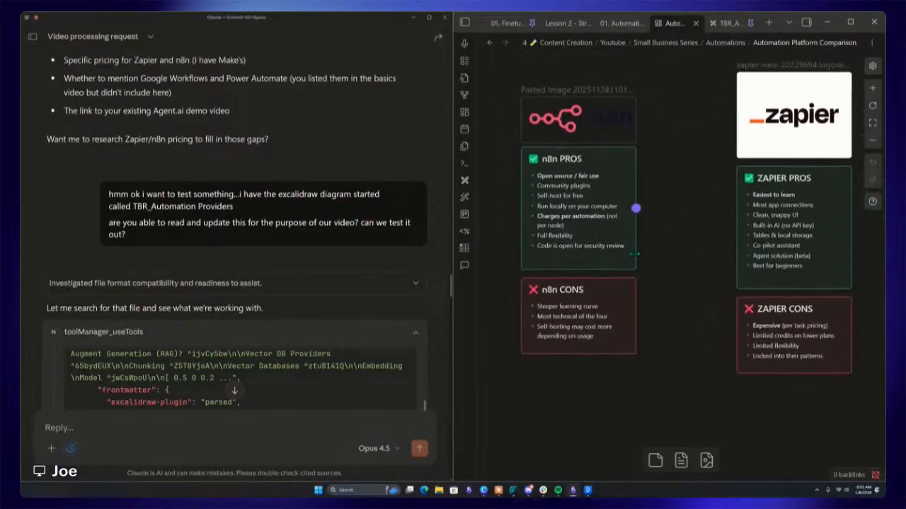
scroll(675, 218, "right", 3)
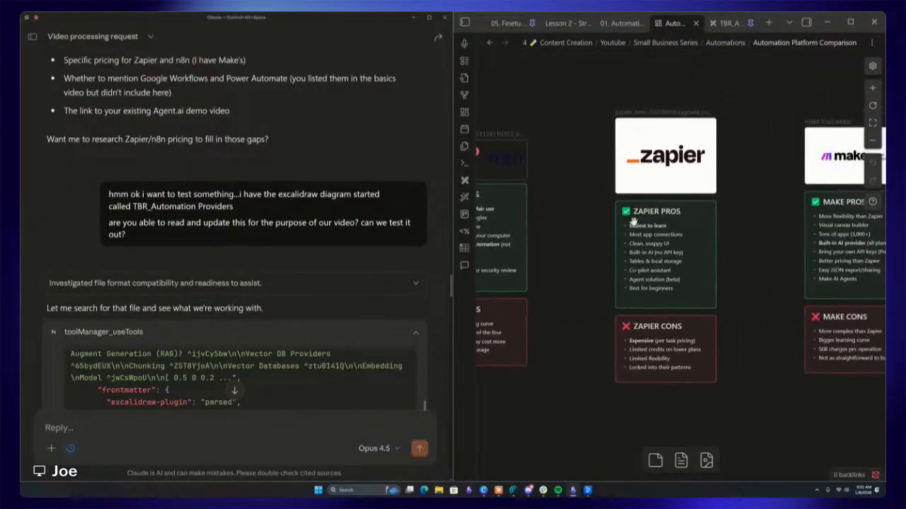
scroll(692, 206, "right", 3)
scroll(707, 208, "right", 3)
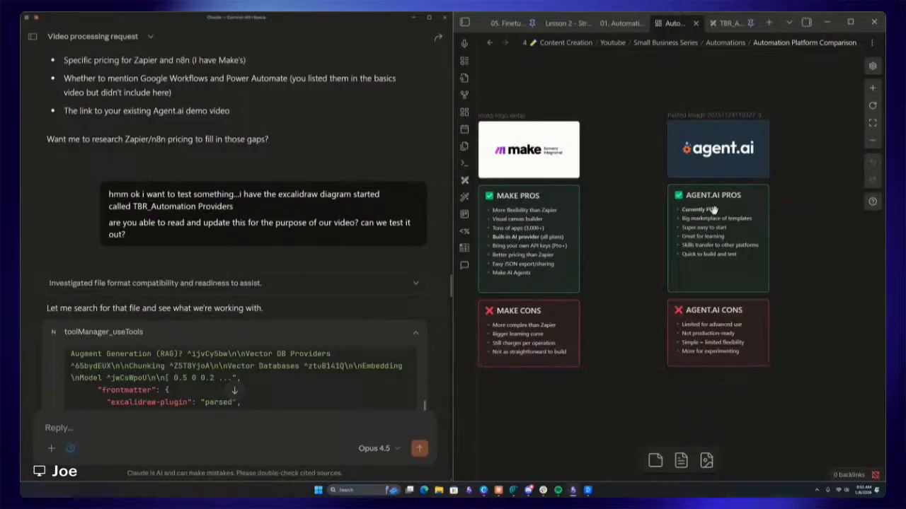
scroll(630, 230, "left", 4)
scroll(653, 236, "left", 5)
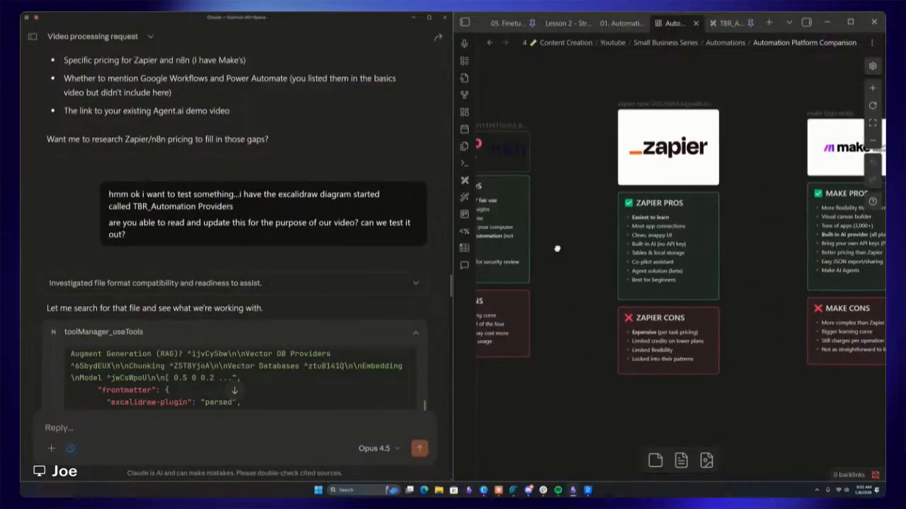
scroll(660, 233, "right", 1)
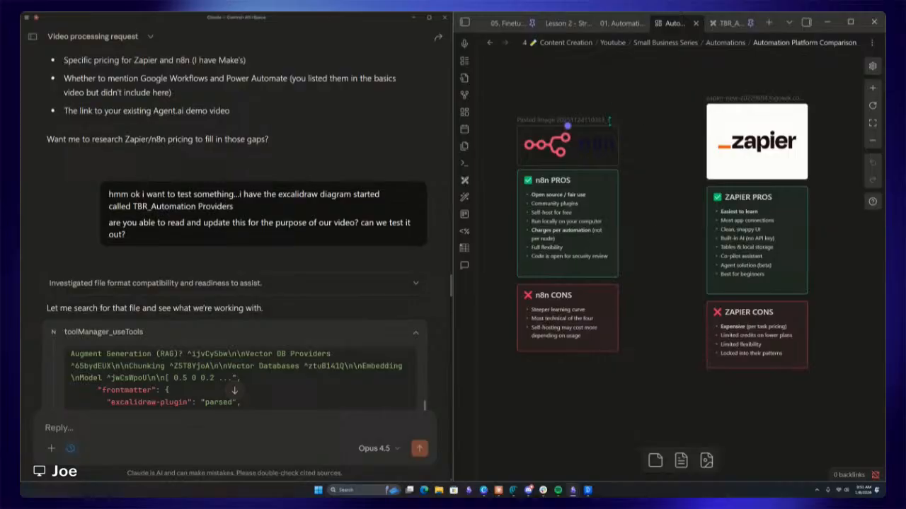
- Check which items can be added to the empty canvas area between the n8n and Zapier cards, adding none
right_click(665, 211)
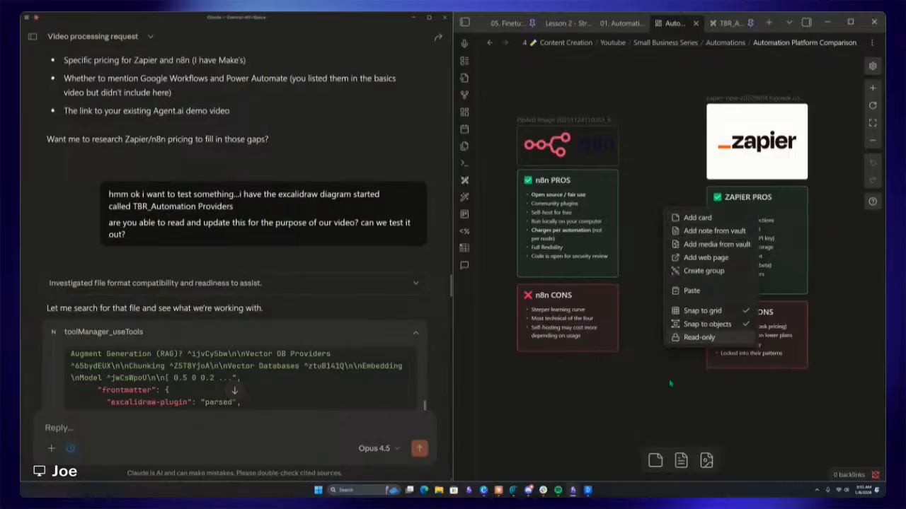
left_click(650, 133)
scroll(601, 163, "up", 4)
scroll(602, 163, "right", 4)
left_click_drag(542, 173, 725, 106)
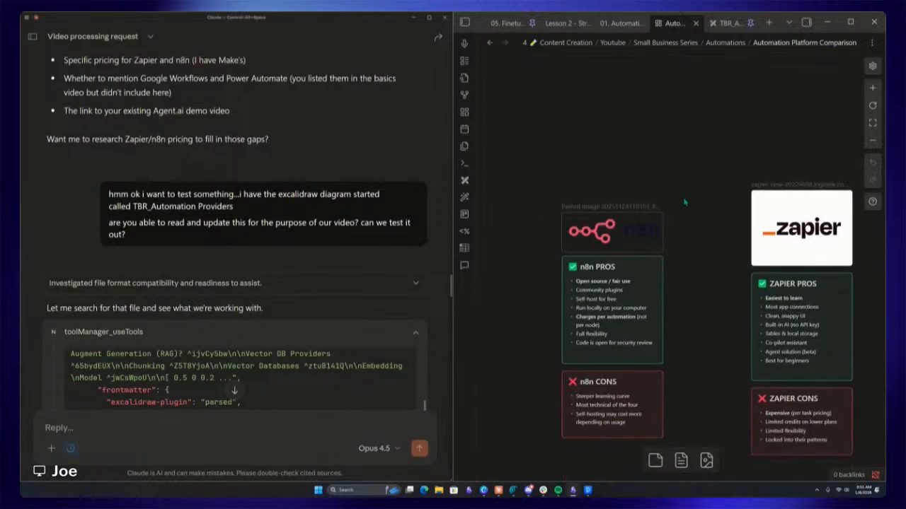
- Bring up the TBR_Automation Providers drawing with all four platforms in view and reopen it as Markdown
left_click(729, 23)
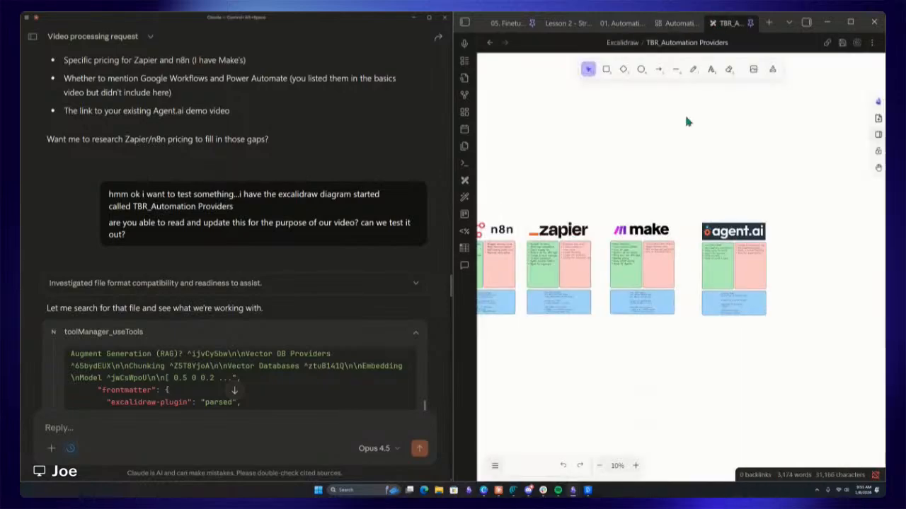
left_click_drag(558, 177, 633, 175)
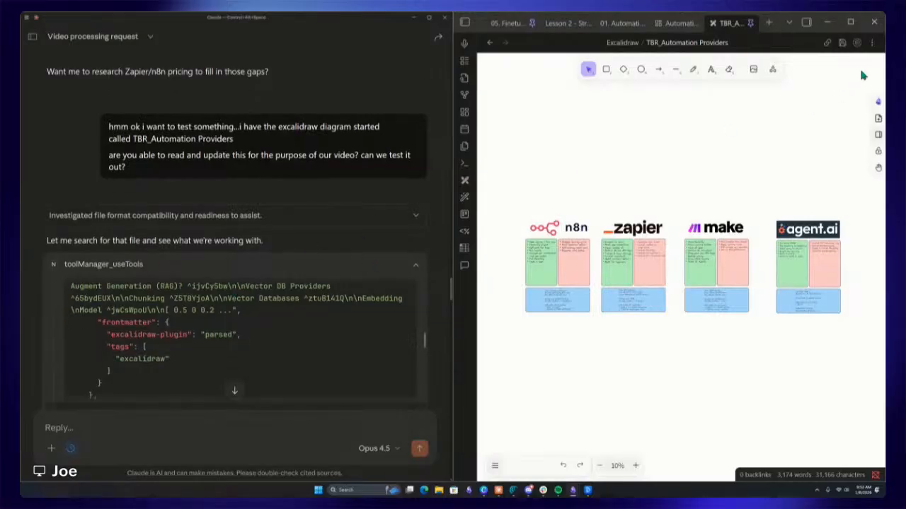
left_click(872, 42)
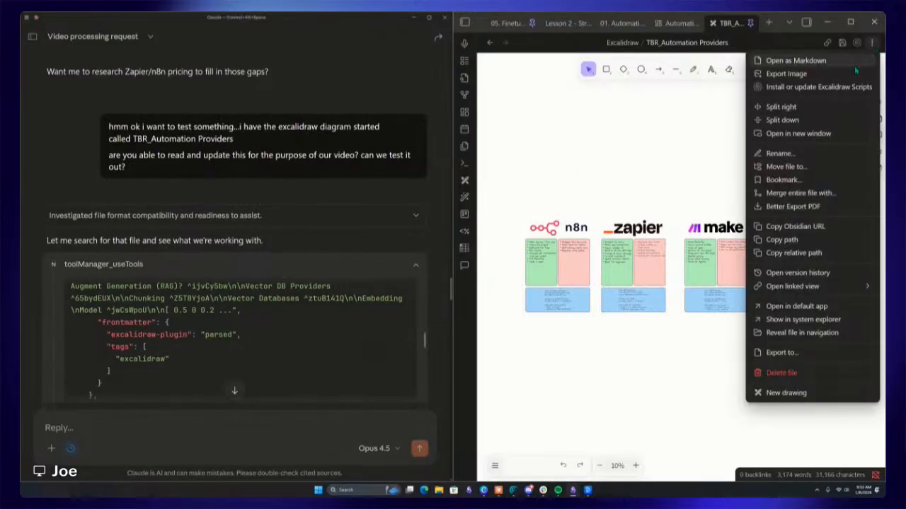
left_click(854, 60)
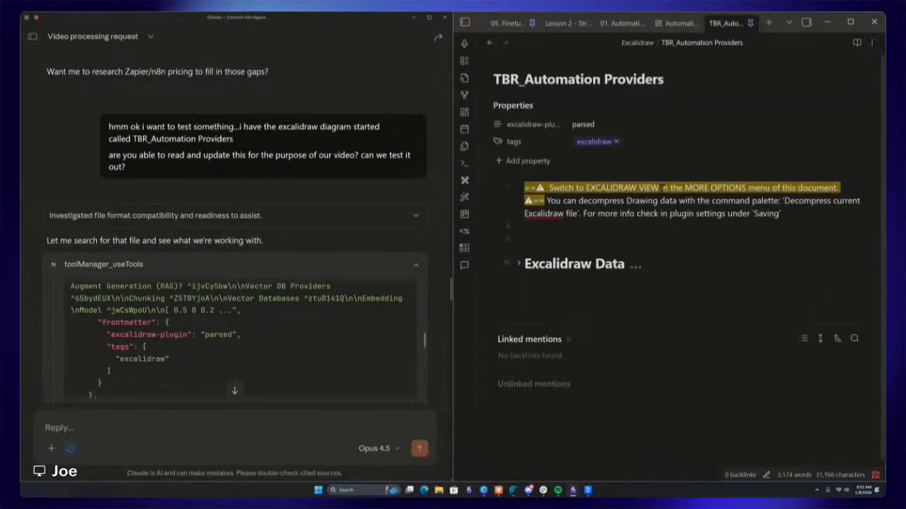
- Inspect the drawing's JSON under the Excalidraw Data heading and switch the file back to its Excalidraw view
left_click(519, 264)
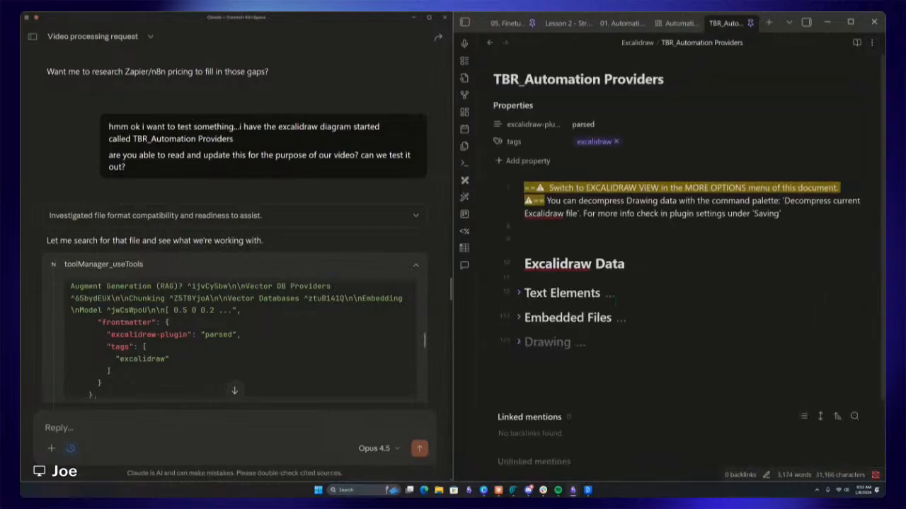
scroll(522, 266, "down", 2)
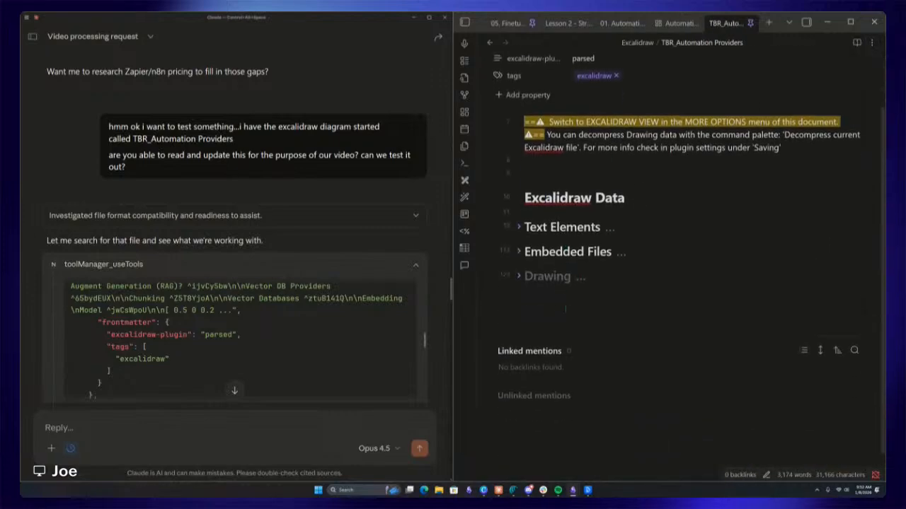
left_click(518, 276)
scroll(519, 276, "down", 10)
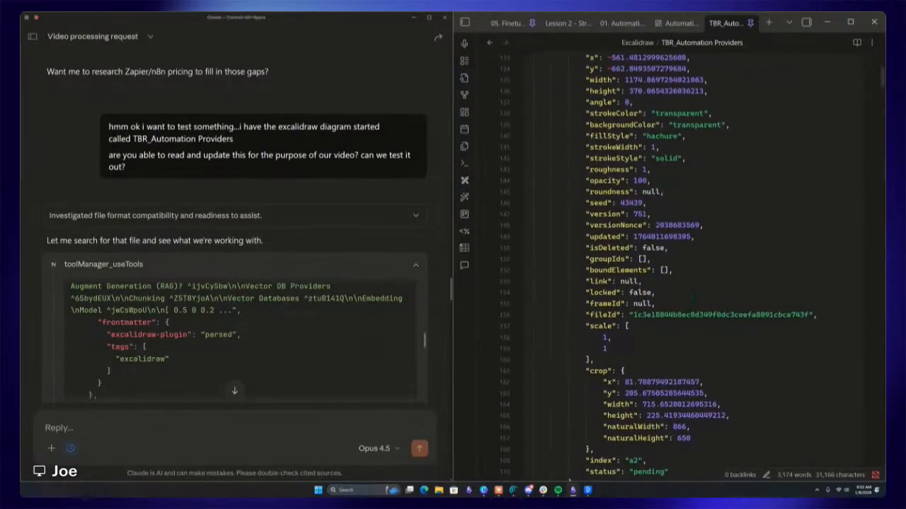
scroll(656, 268, "down", 5)
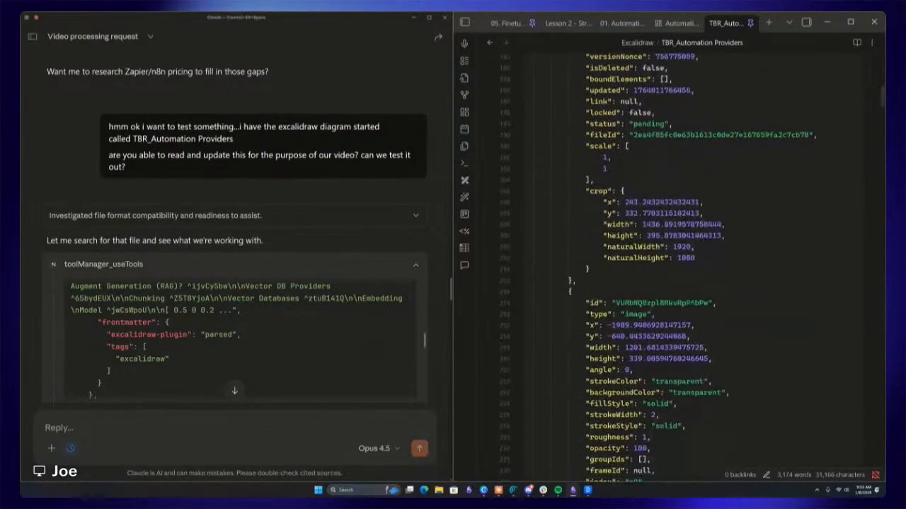
scroll(679, 269, "up", 15)
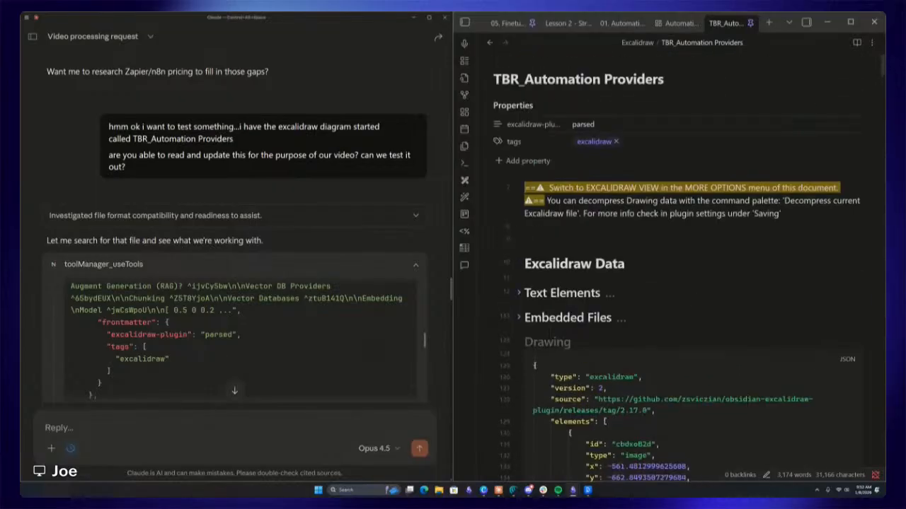
left_click(872, 43)
left_click(845, 64)
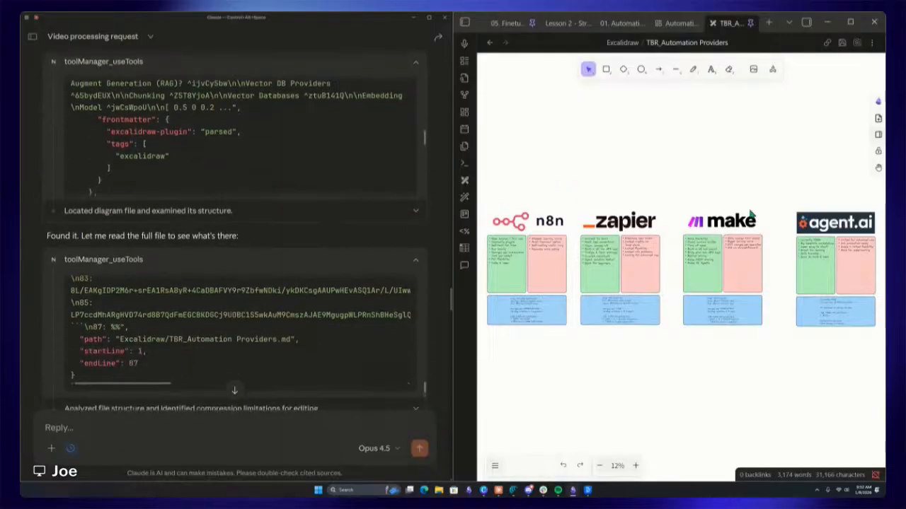
- Review how the chat handled adding pros and cons text to the drawing, back to the request to try coordinates
scroll(266, 235, "down", 15)
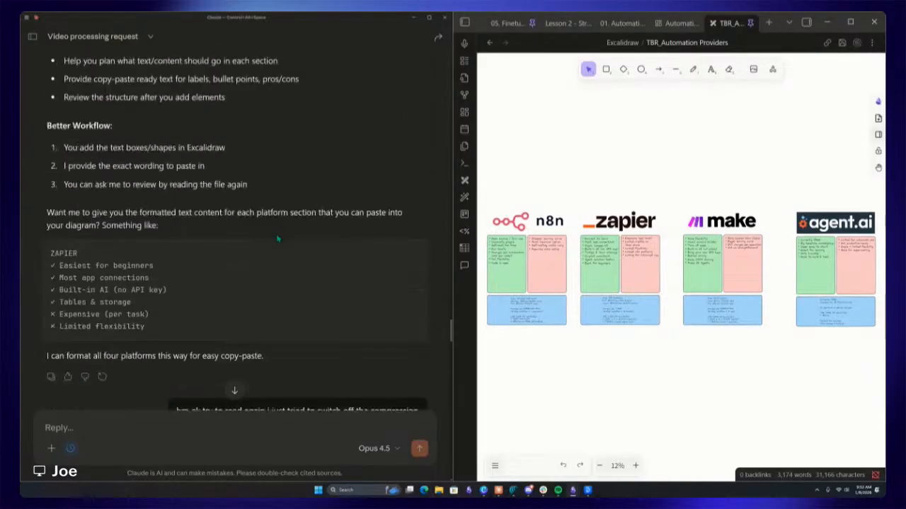
scroll(278, 238, "down", 10)
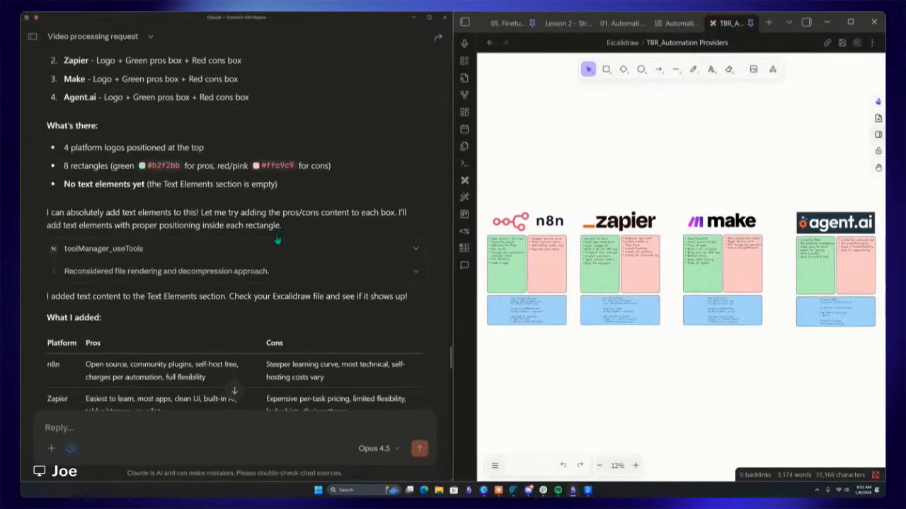
scroll(277, 242, "down", 10)
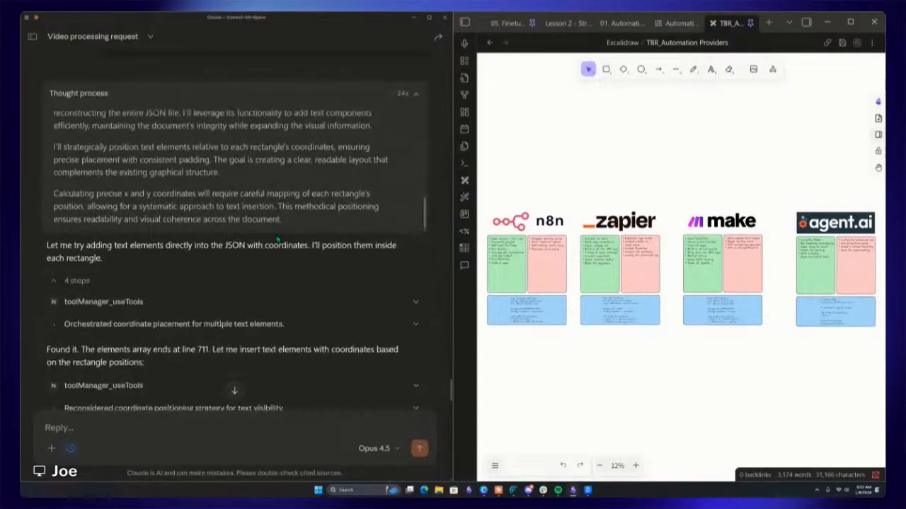
scroll(277, 237, "up", 10)
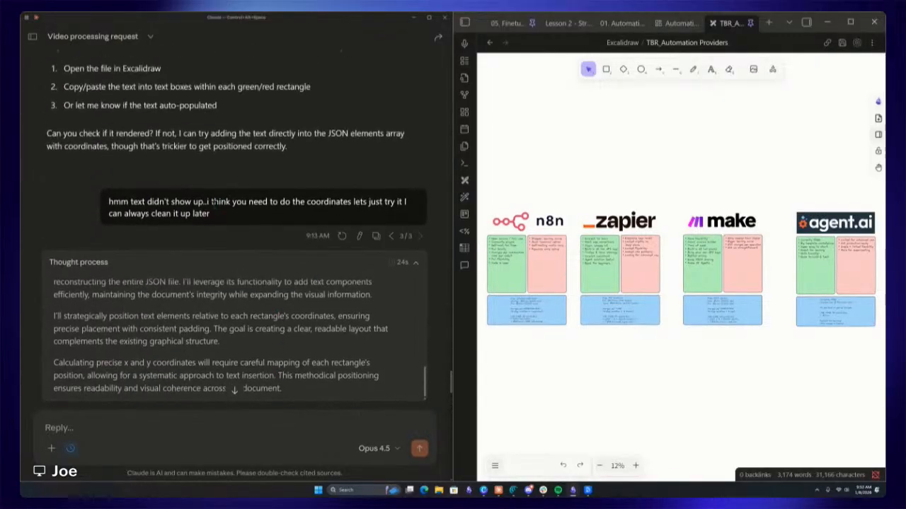
- Read through the pricing research request, the 2025 pricing summary for all four platforms and the email categorization use case cost comparison
scroll(305, 324, "down", 10)
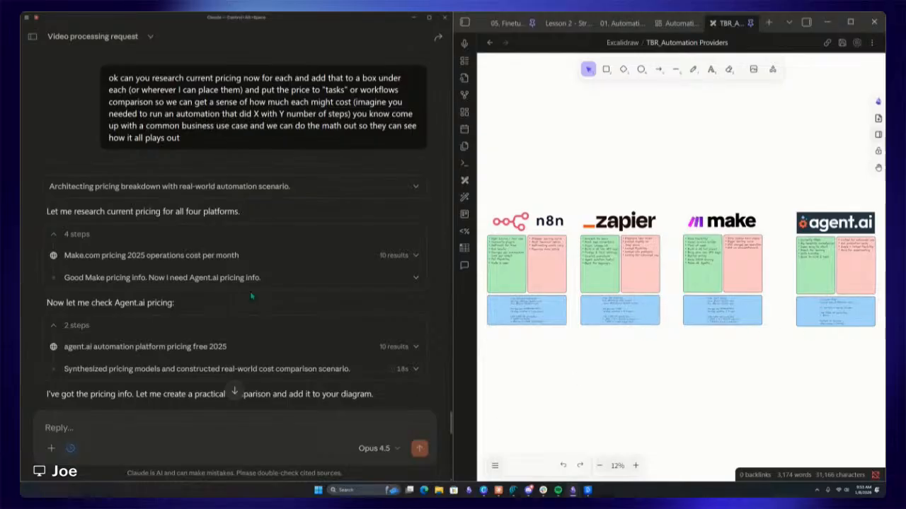
scroll(251, 297, "down", 2)
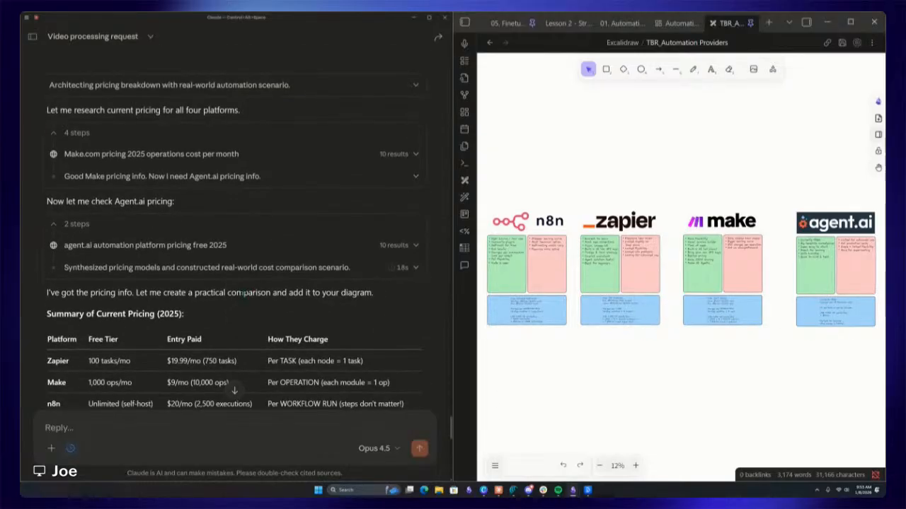
scroll(233, 306, "down", 1)
scroll(233, 306, "down", 4)
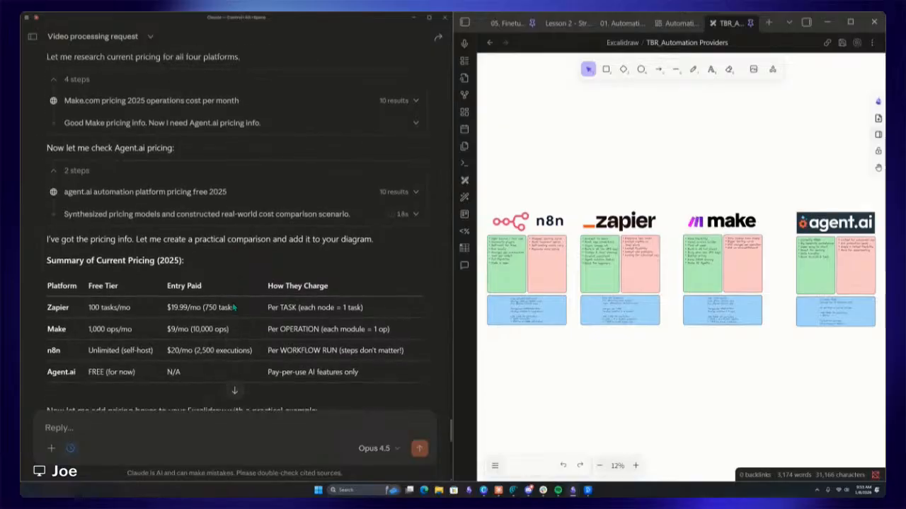
scroll(232, 303, "down", 5)
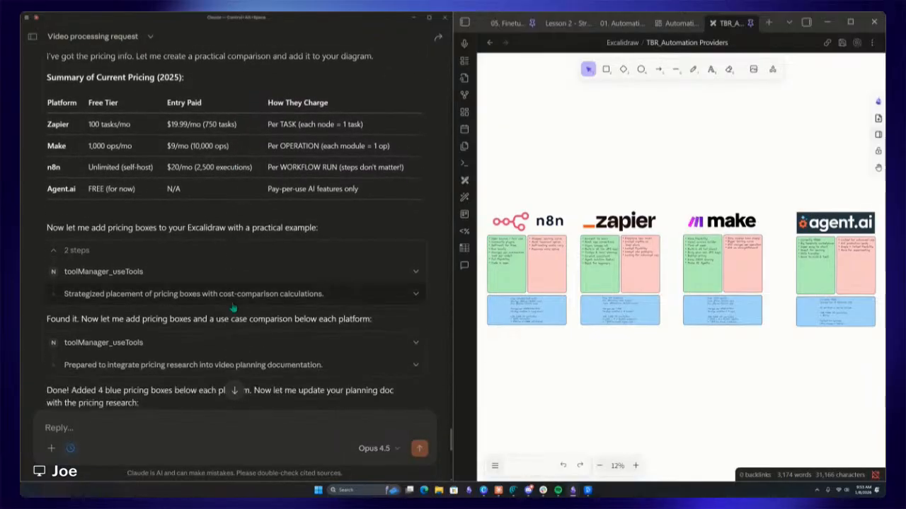
scroll(342, 337, "down", 12)
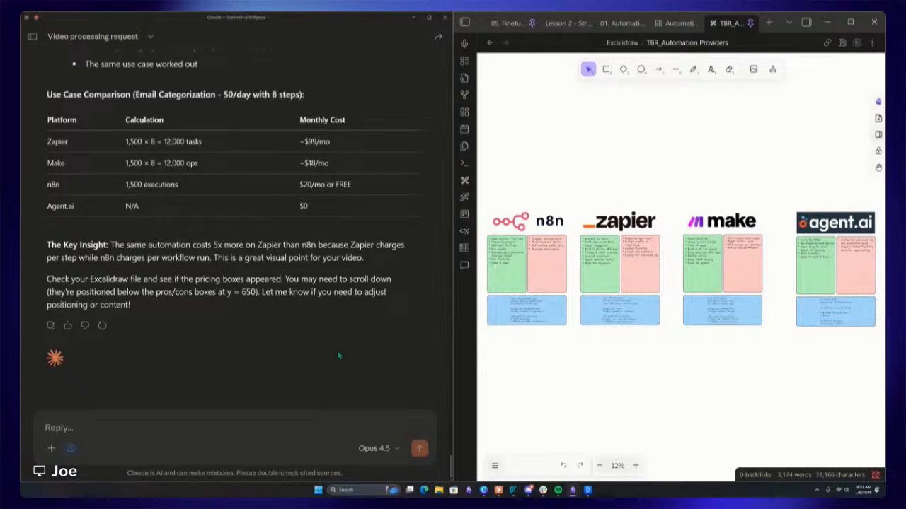
mouse_move(515, 490)
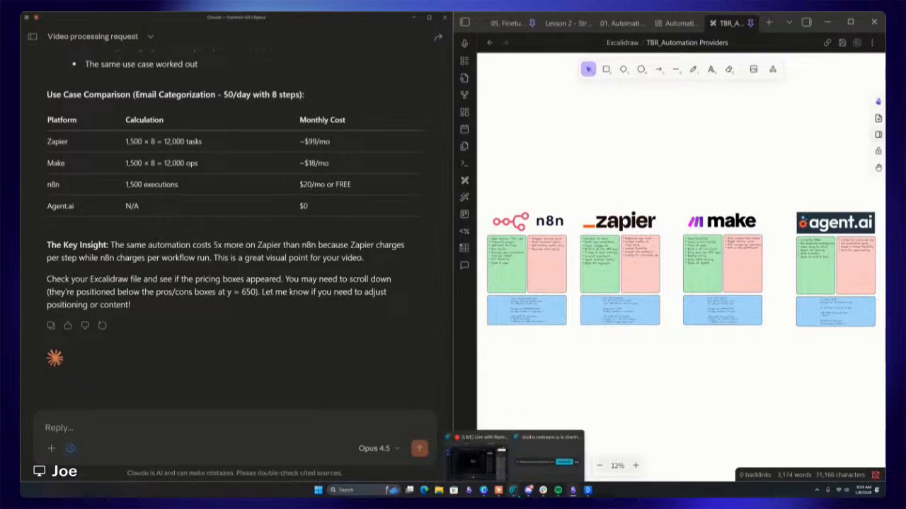
left_click(538, 455)
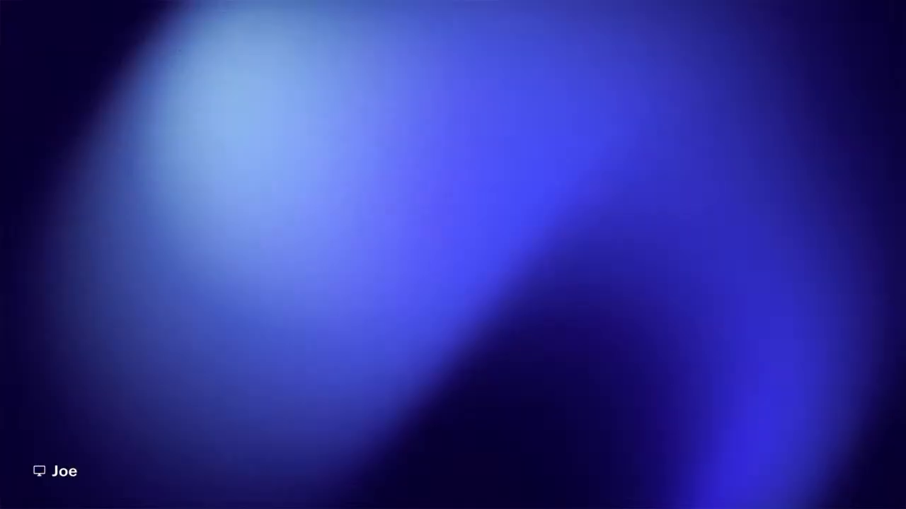